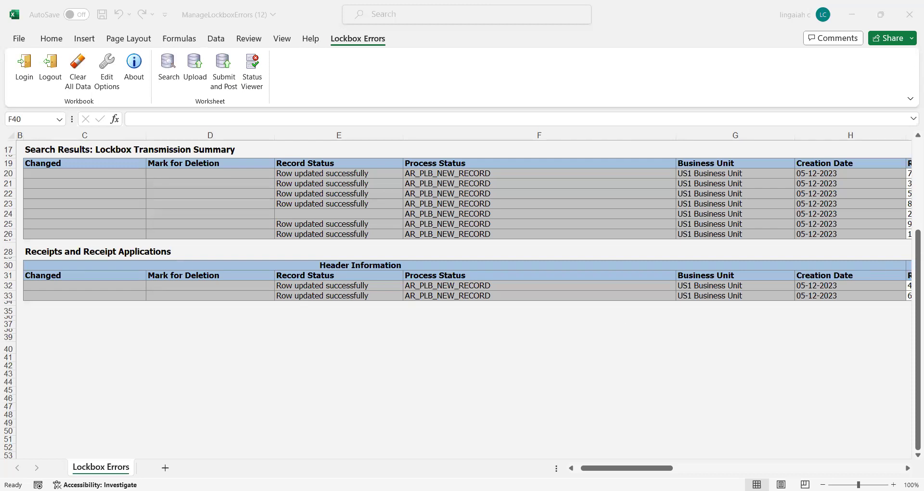
- Switch to the Book1 workbook and review the required lockbox details, including receipt source, import type, lockbox number and bank origination number
key("alt+Tab")
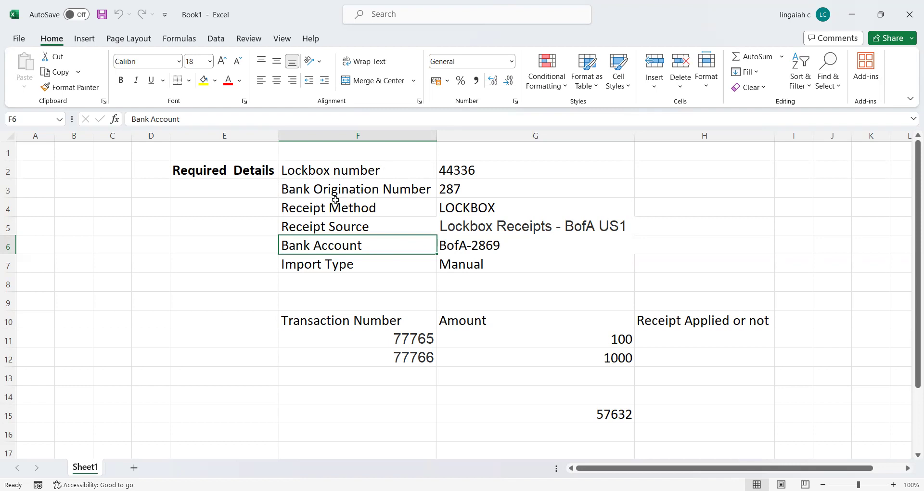
left_click(320, 229)
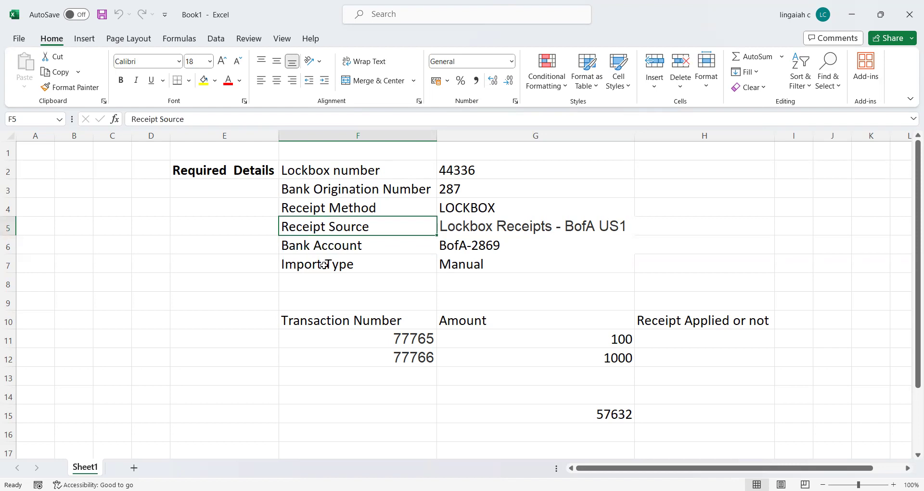
left_click(367, 267)
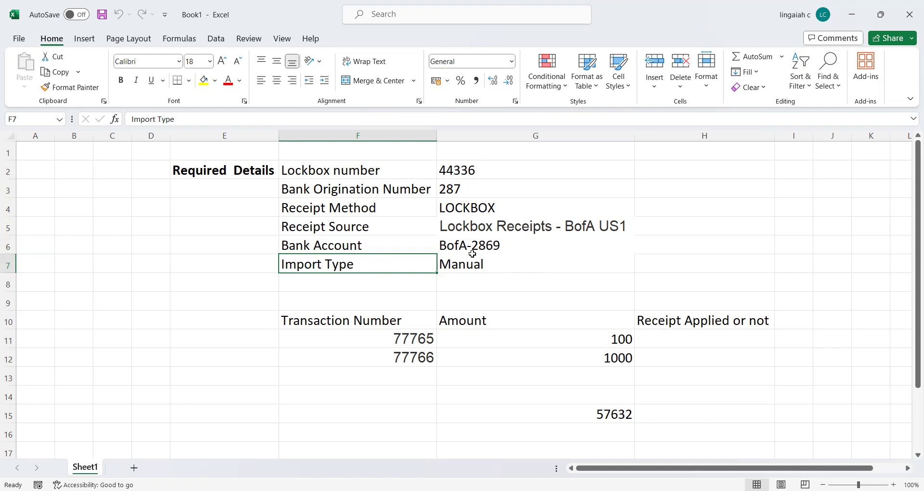
left_click(461, 172)
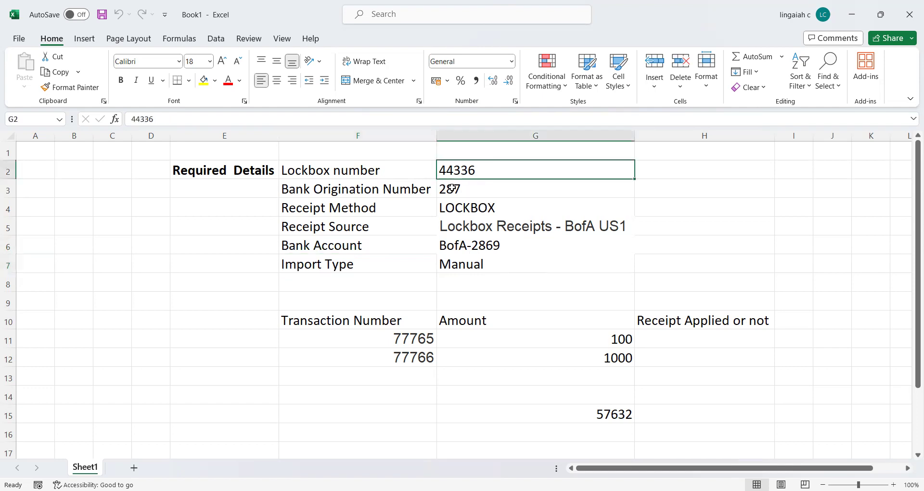
left_click(452, 189)
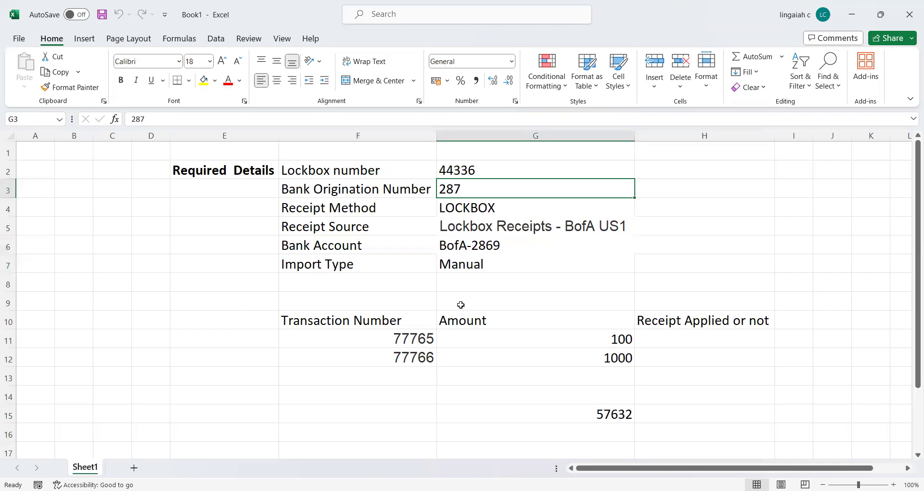
- Switch to the standard receipt import template workbook and view its Instructions and CSV Generation sheet
key("alt+Tab")
key("Up")
key("Up")
key("Up")
key("Up")
key("Up")
key("Up")
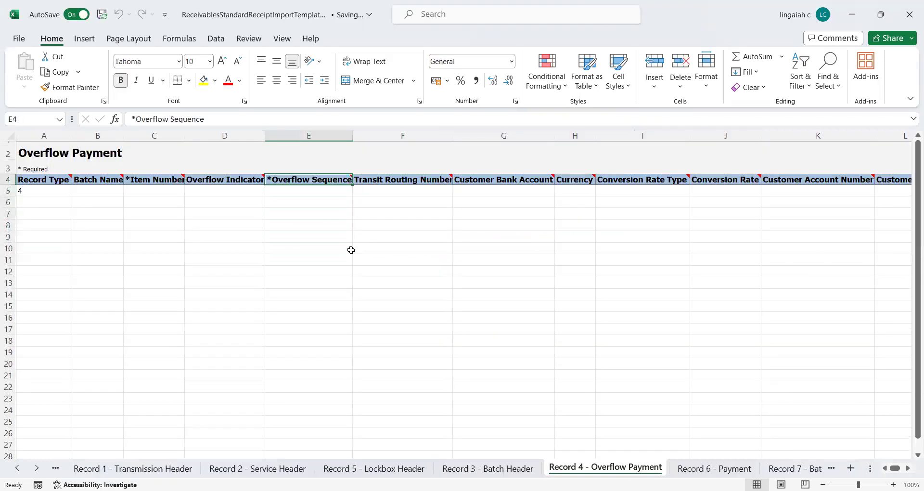
key("Left")
key("Left")
key("Left")
key("Left")
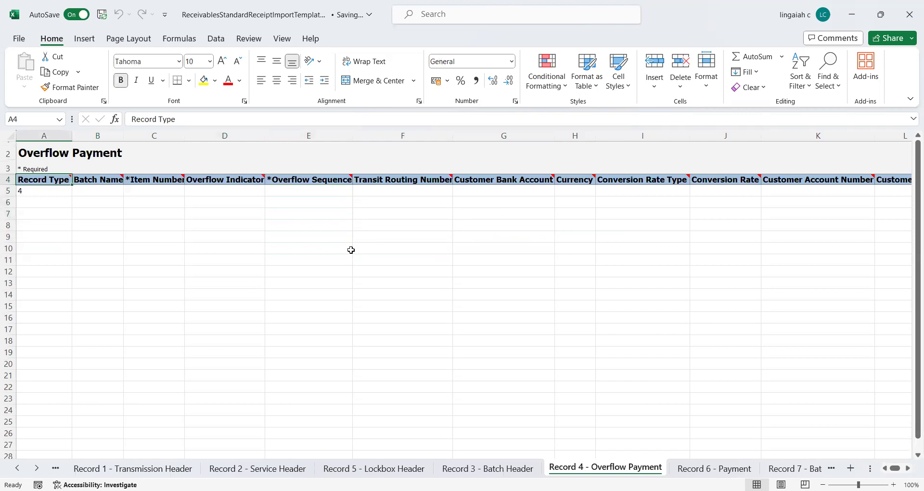
left_click(20, 470)
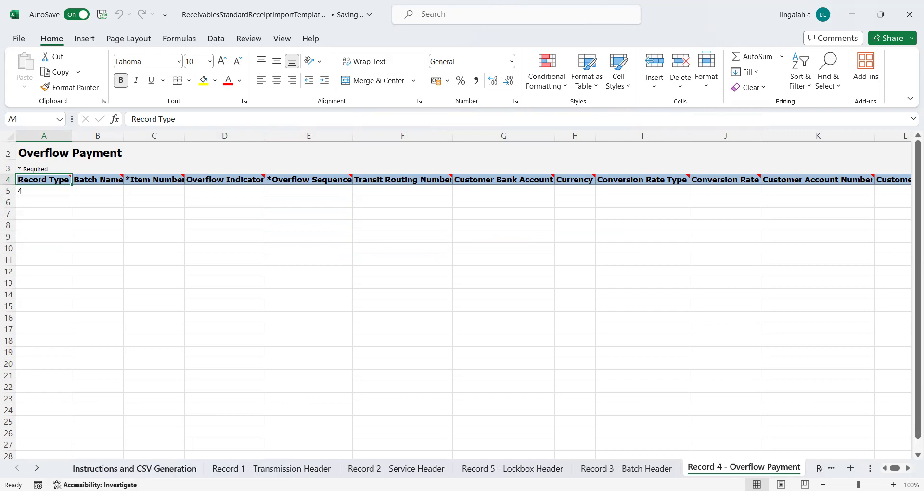
left_click(154, 467)
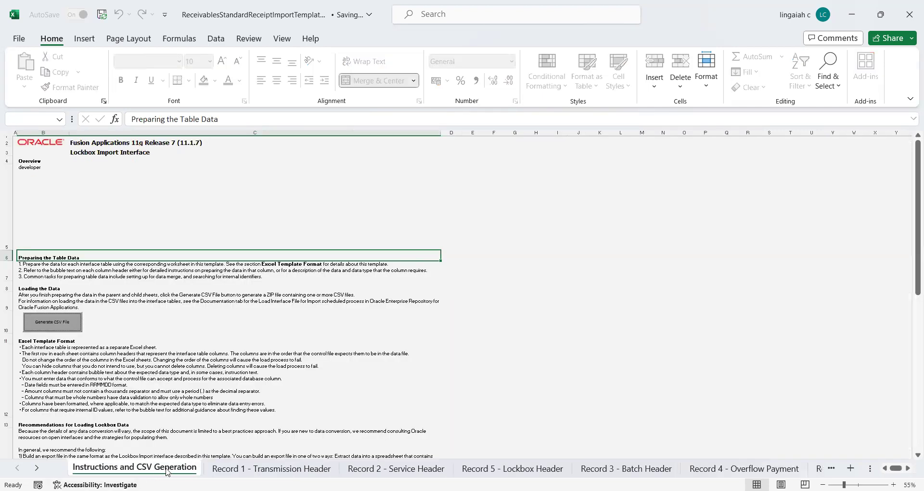
- Open the Record 1 - Transmission Header sheet and review the columns filled in for the transmission
left_click(272, 469)
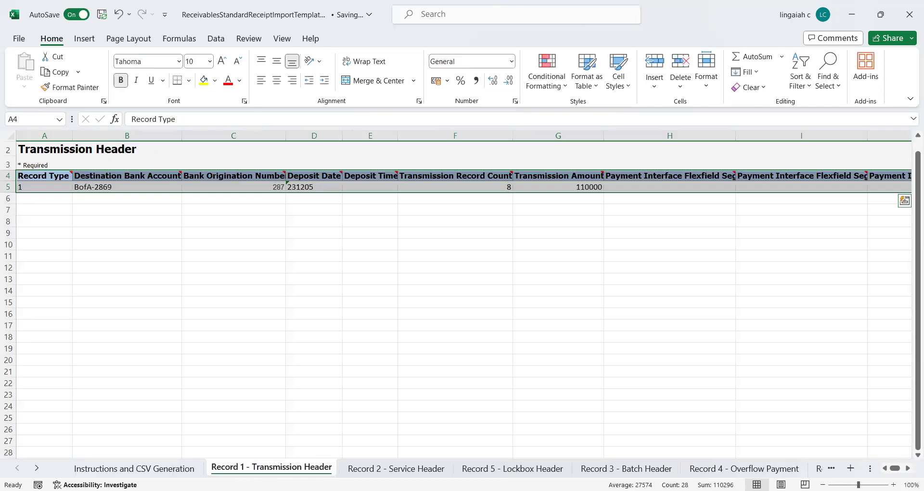
left_click(327, 400)
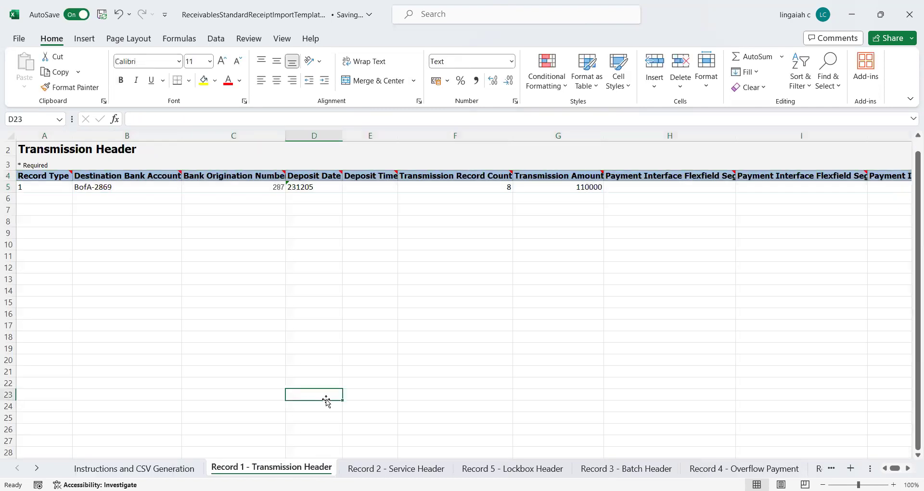
key("Up")
key("Up")
key("Up")
key("Up")
key("Up")
key("Up")
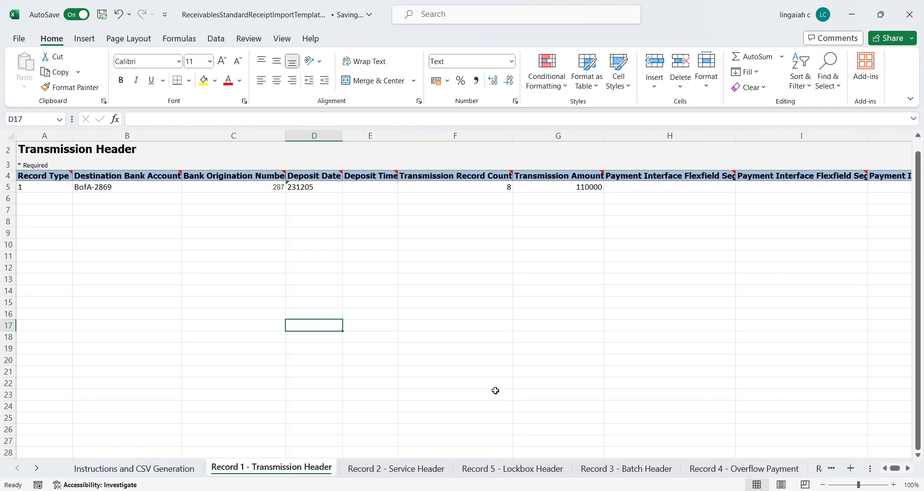
- Check the record type and Destination Bank Account entries in the transmission header record
left_click(258, 291)
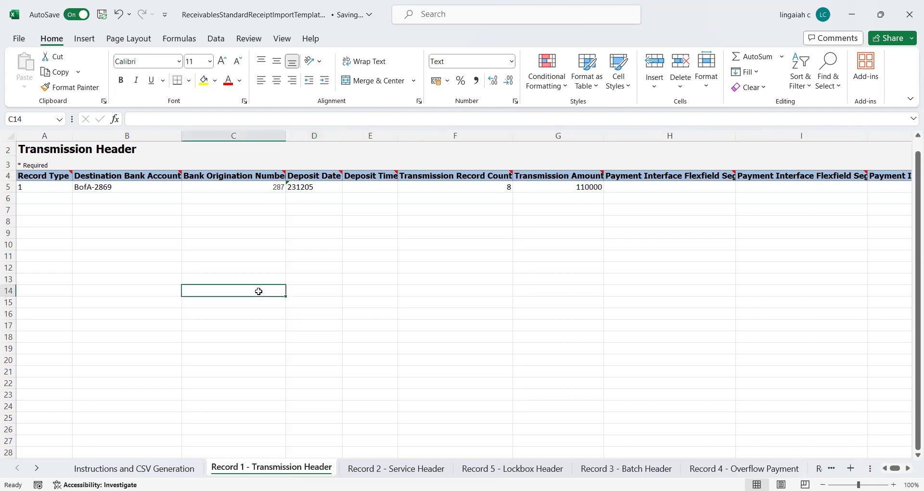
key("Up")
key("Up")
key("Up")
key("Up")
key("Up")
key("Left")
key("Left")
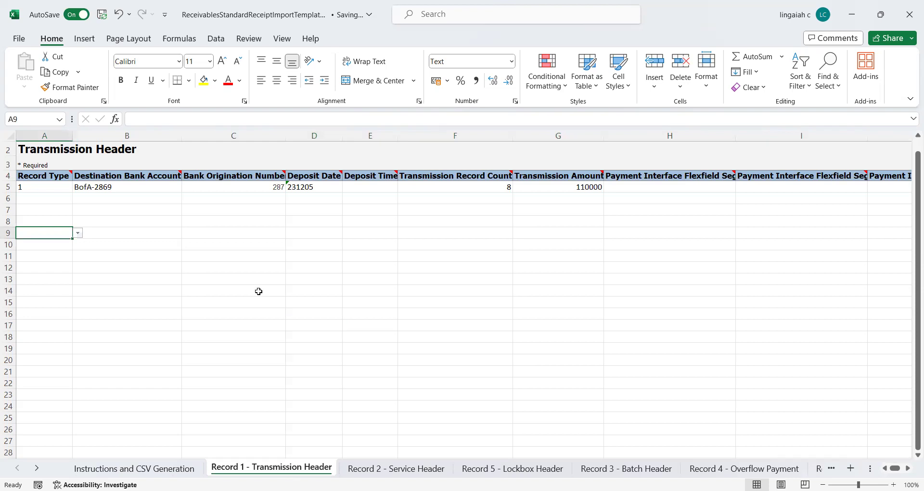
key("Up")
key("Up")
key("Up")
key("Up")
key("Right")
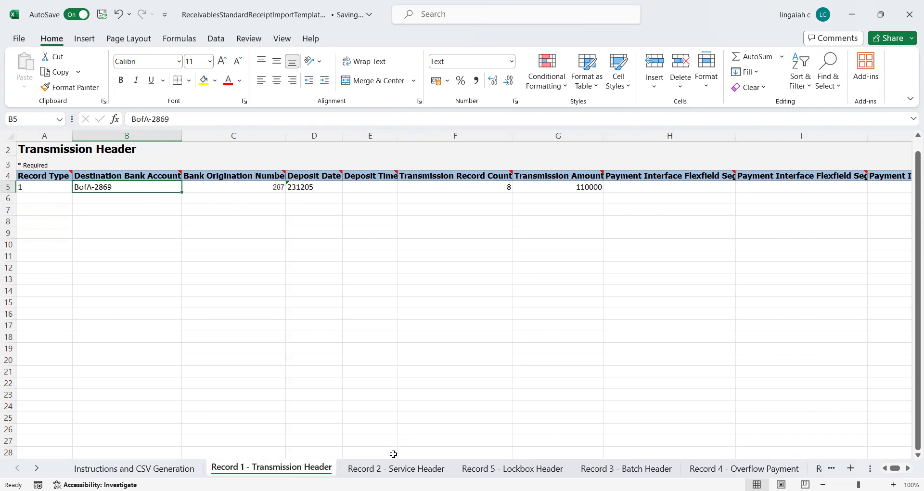
- Review the Record 2 - Service Header entries and the Record 5 - Lockbox Header entries, including the Lockbox Amount
left_click(393, 468)
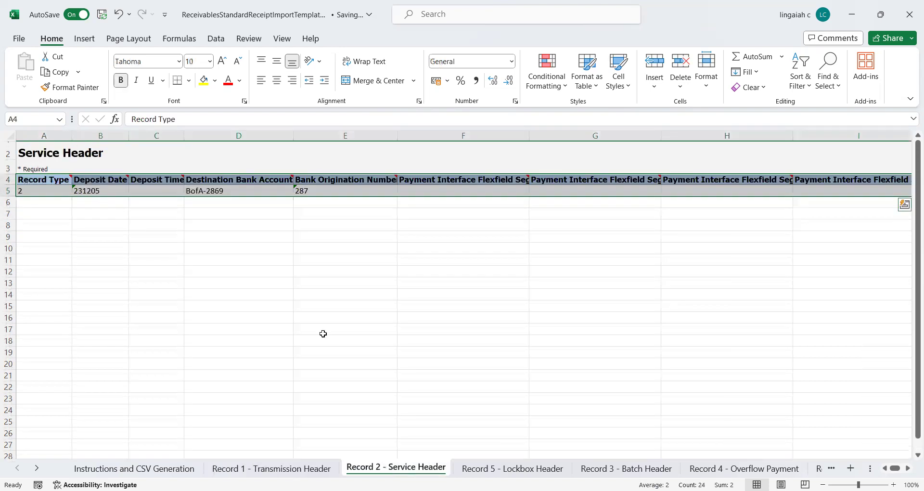
left_click(114, 212)
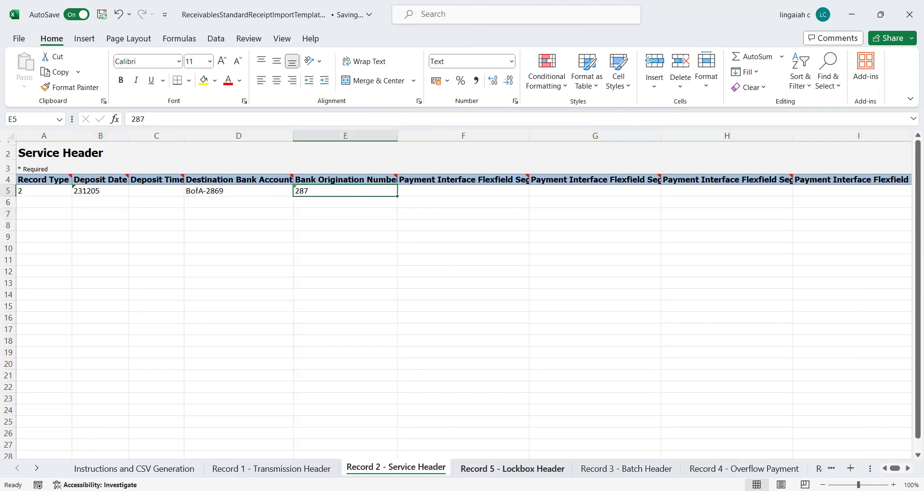
left_click(513, 468)
left_click(145, 234)
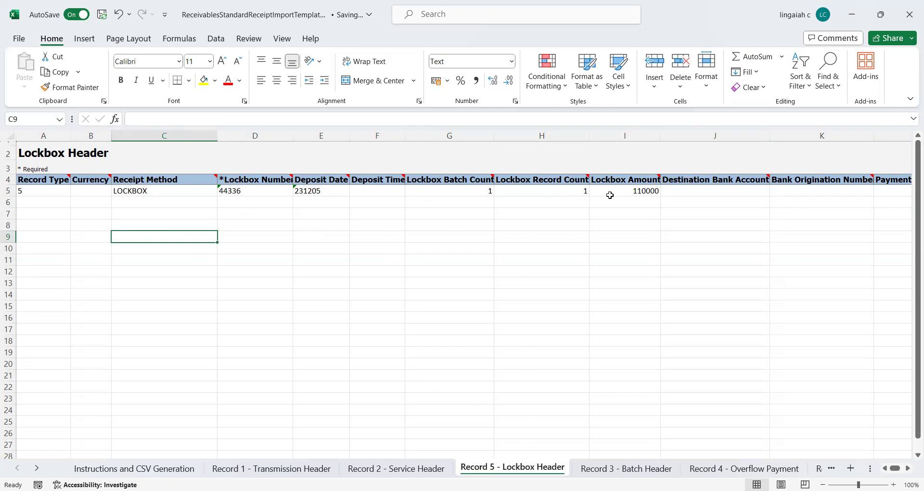
left_click(645, 193)
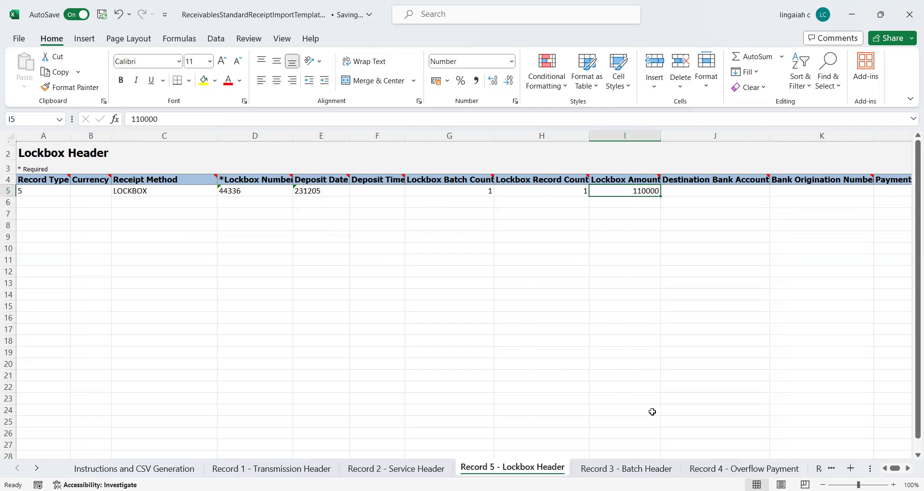
- Check the batch name, lockbox number and deposit date on the Record 3 - Batch Header sheet, including the required date format
left_click(237, 255)
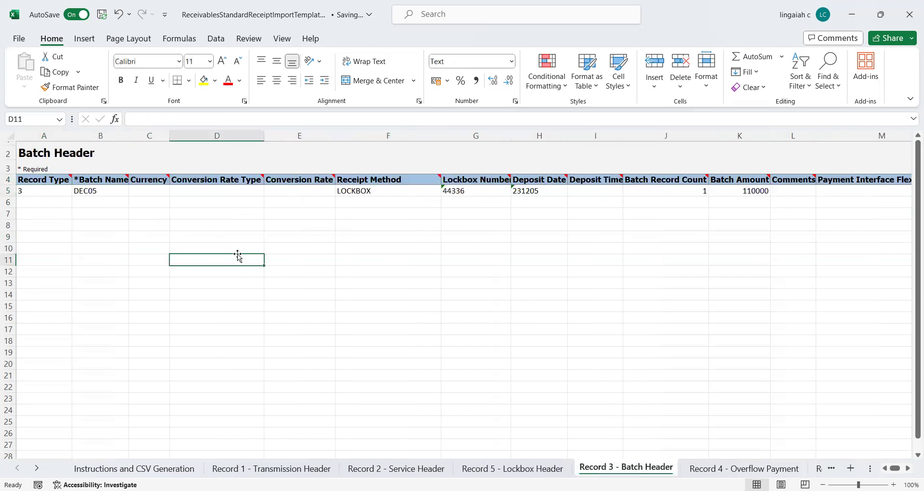
left_click(105, 183)
left_click(98, 191)
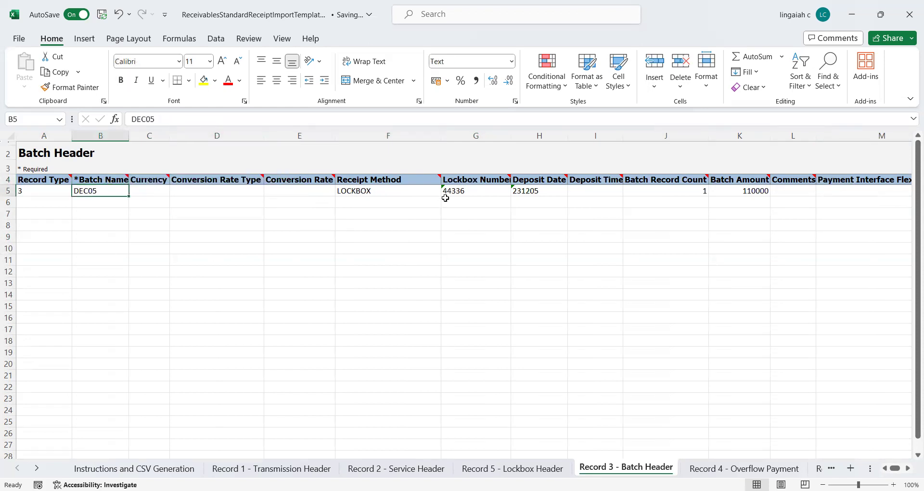
left_click(488, 192)
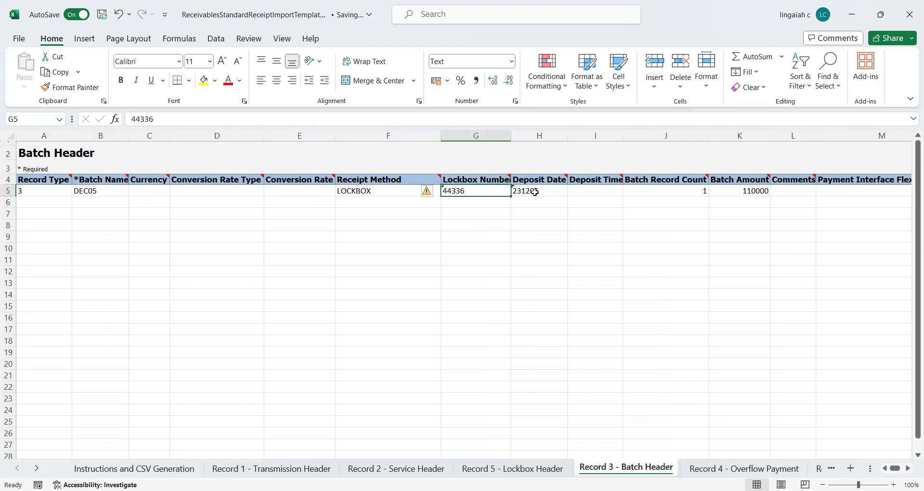
left_click(534, 192)
mouse_move(562, 178)
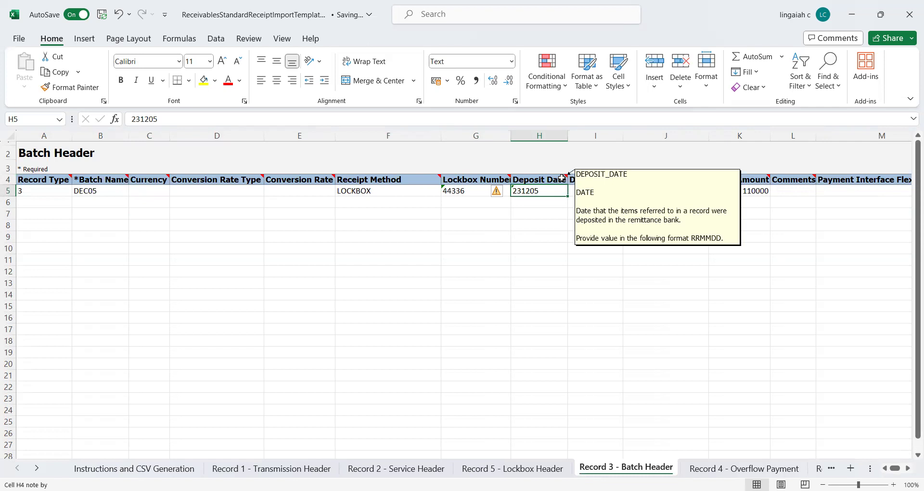
left_click(548, 217)
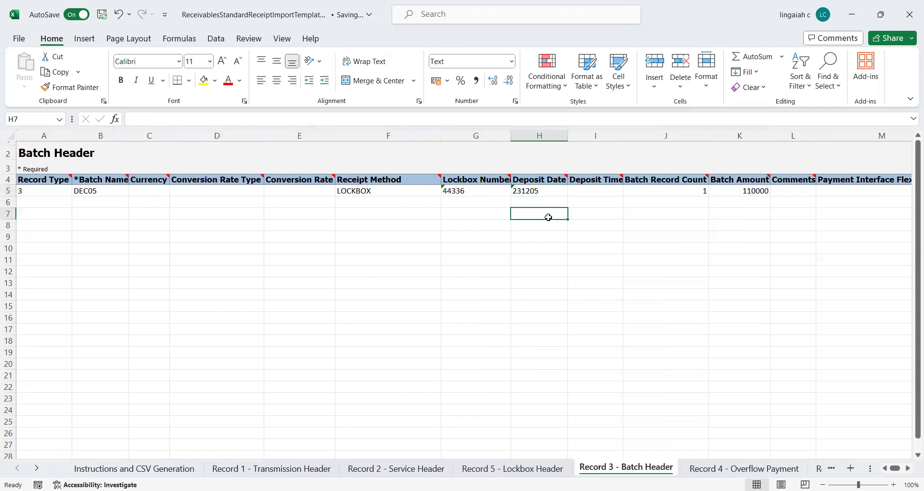
- Look through the columns of the Record 4 - Overflow Payment sheet from Record Type to Customer Account Number
left_click(717, 468)
left_click(344, 243)
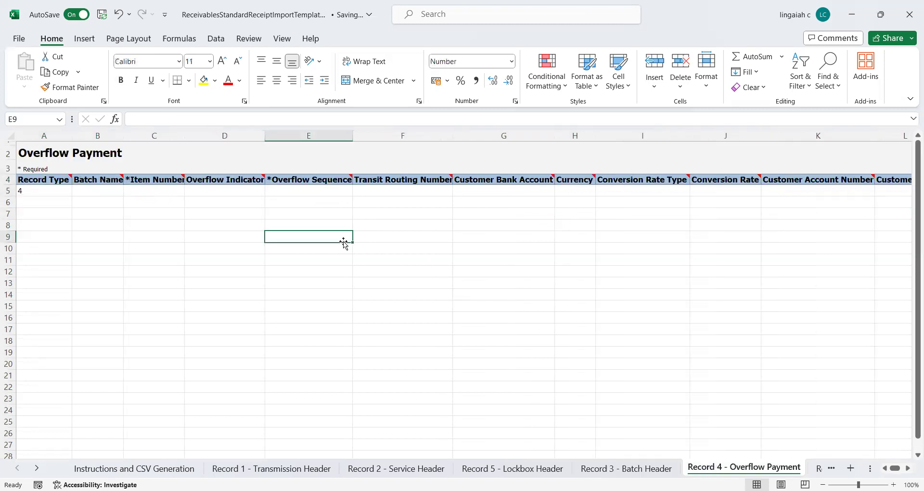
key("Up")
key("Left")
key("Left")
key("Left")
key("Left")
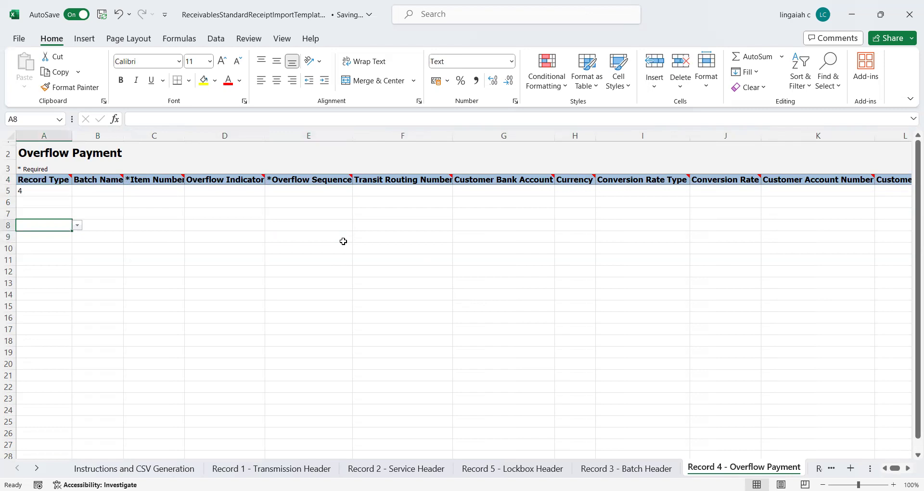
key("Up")
key("Right")
key("Right")
key("Right")
key("Right")
key("Right")
key("Right")
key("Right")
key("Right")
key("Right")
key("Right")
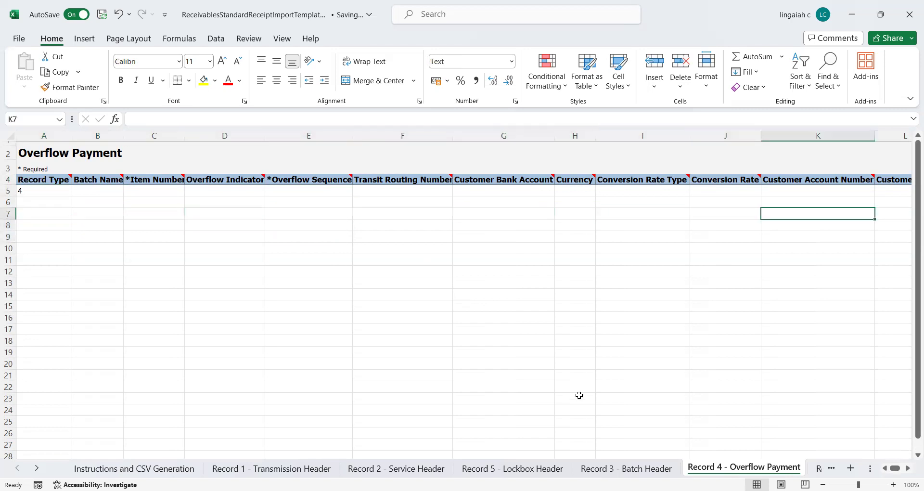
- Open the Record 6 - Payment sheet and check its record type, batch name, item number and remittance amount
left_click(648, 469)
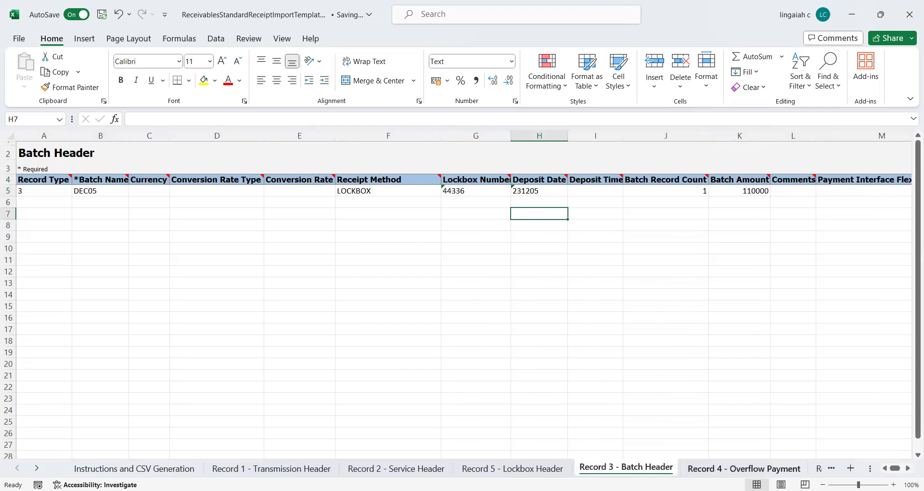
left_click(783, 472)
left_click(818, 469)
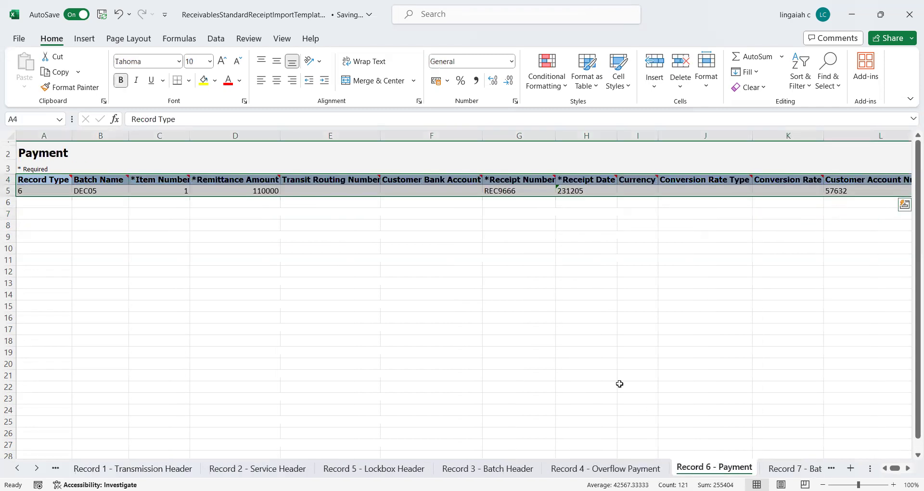
left_click(479, 301)
key("Up")
key("Up")
key("Up")
key("Up")
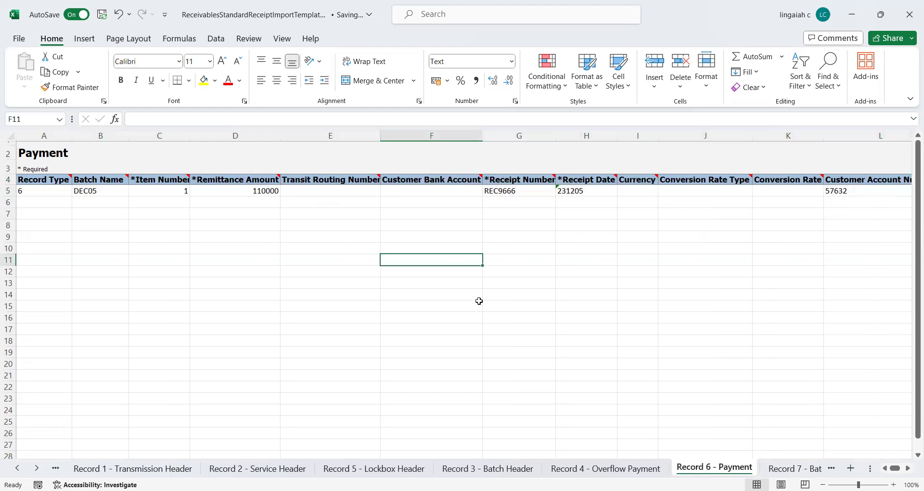
key("Up")
key("Up")
key("Left")
key("Left")
key("Left")
key("Left")
key("Left")
key("Up")
key("Up")
key("Up")
key("Up")
key("Right")
key("Right")
key("Right")
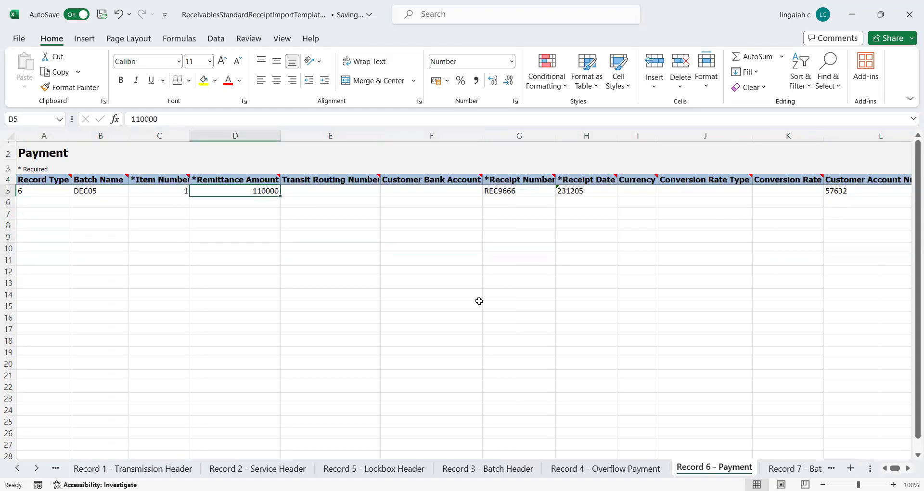
- Check the receipt number, receipt date and customer account number entered in the payment record
key("Right")
key("Right")
key("Right")
key("Right")
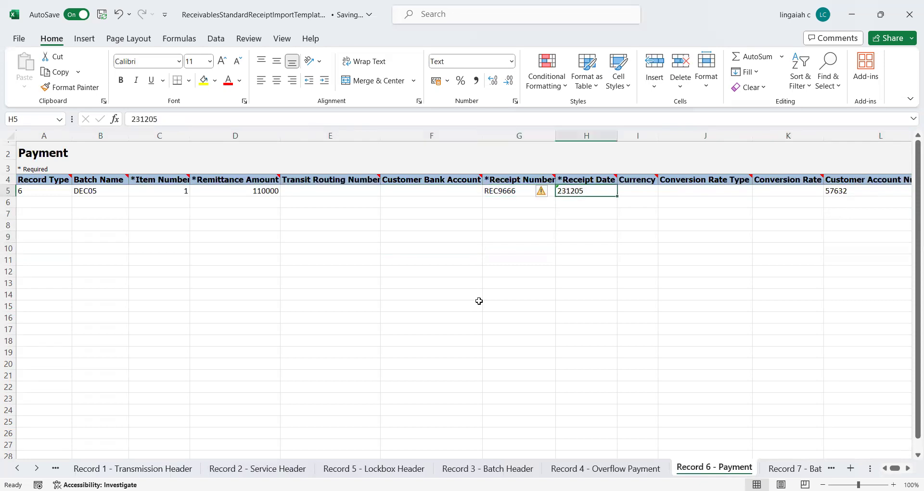
key("Right")
key("Right")
key("Right")
key("Right")
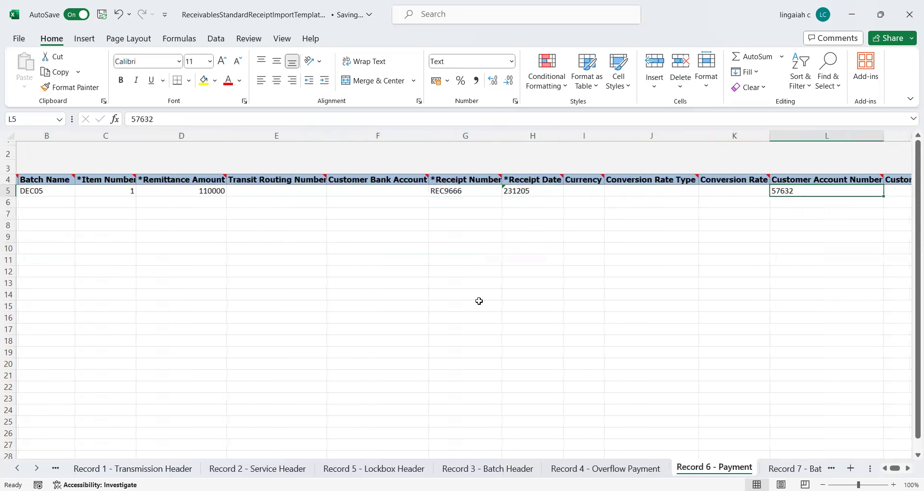
key("Right")
key("Left")
key("Left")
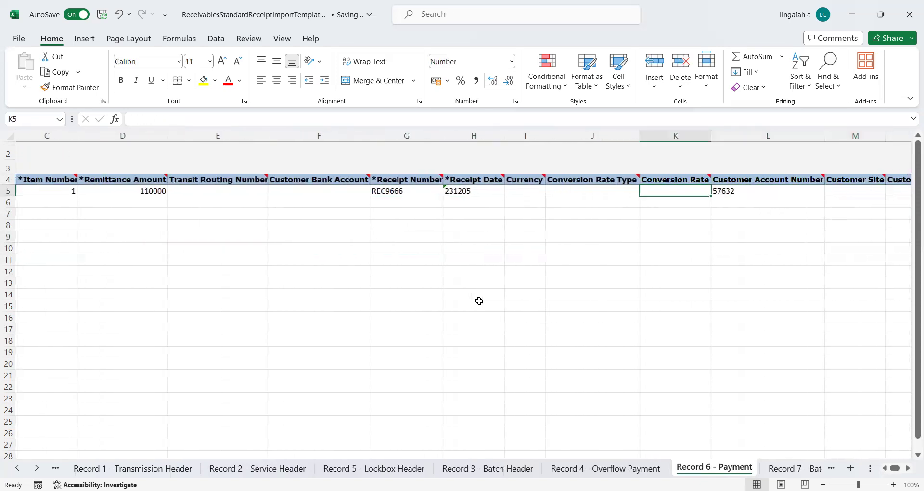
key("Right")
key("Left")
key("Right")
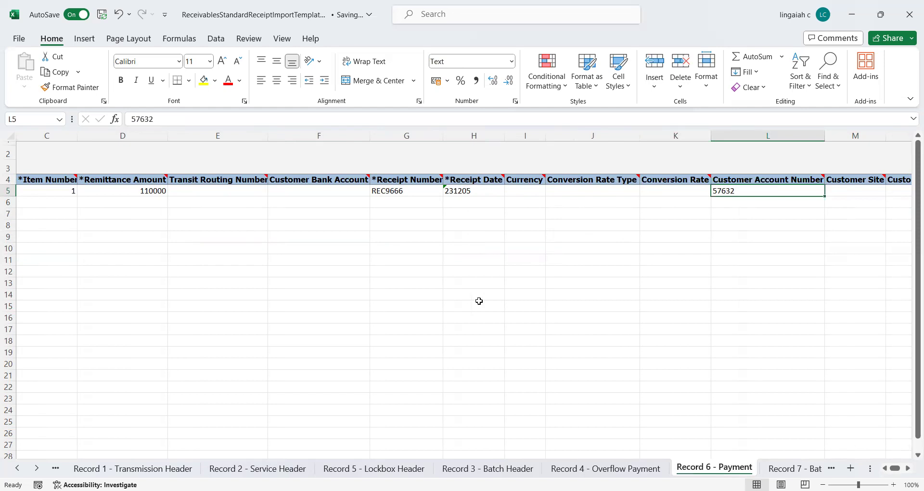
- Look through the remaining Record 6 - Payment columns up to Transaction Reference 1 and check the two transaction references entered
key("Right")
key("Right")
key("Right")
key("Right")
key("Right")
key("Right")
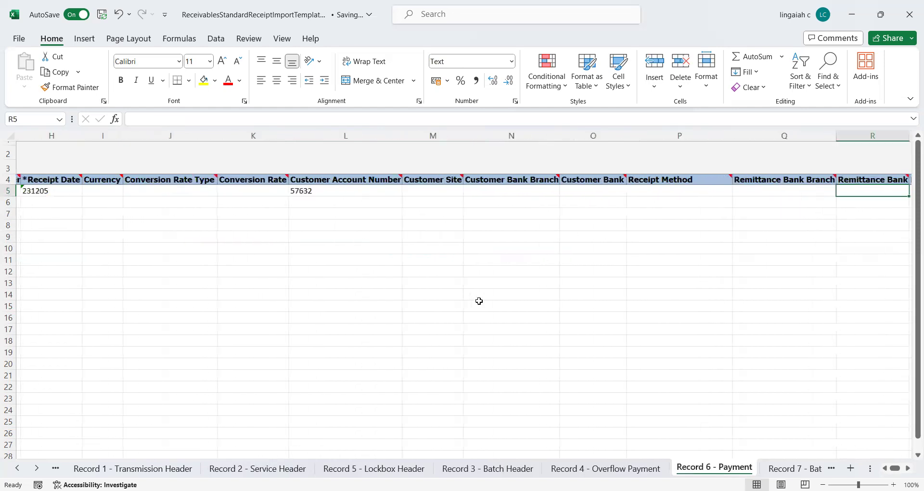
key("Right")
key("Right")
key("Right")
key("Right")
key("Right")
key("Right")
key("Right")
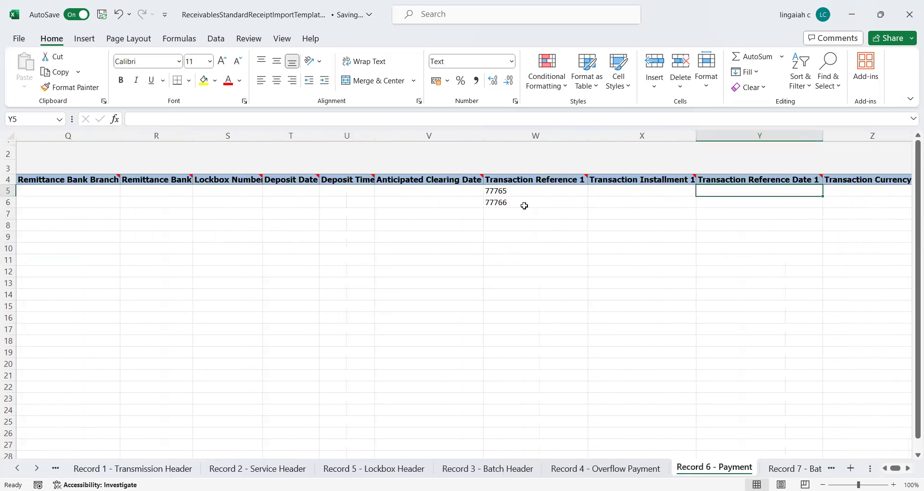
left_click(535, 191)
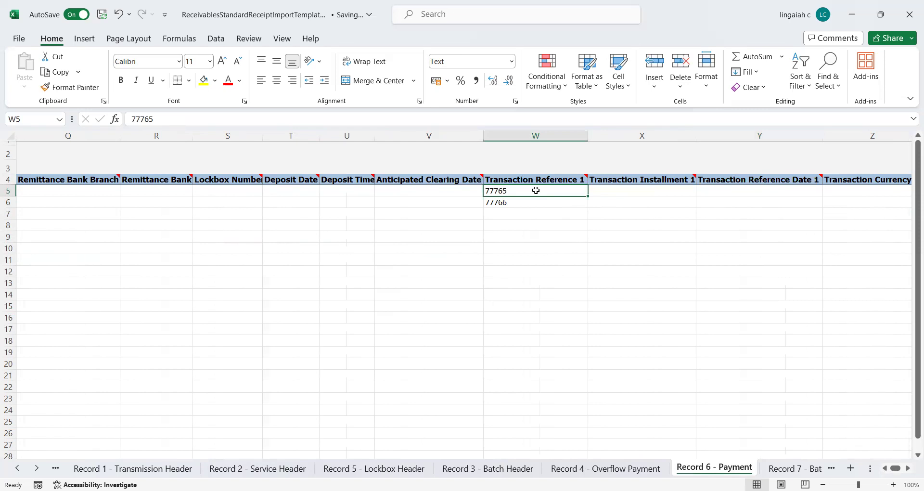
- Check the Applied Amount 1 values entered for the two transaction references in the payment record
key("Right")
key("Right")
key("Right")
key("Right")
key("Right")
key("Right")
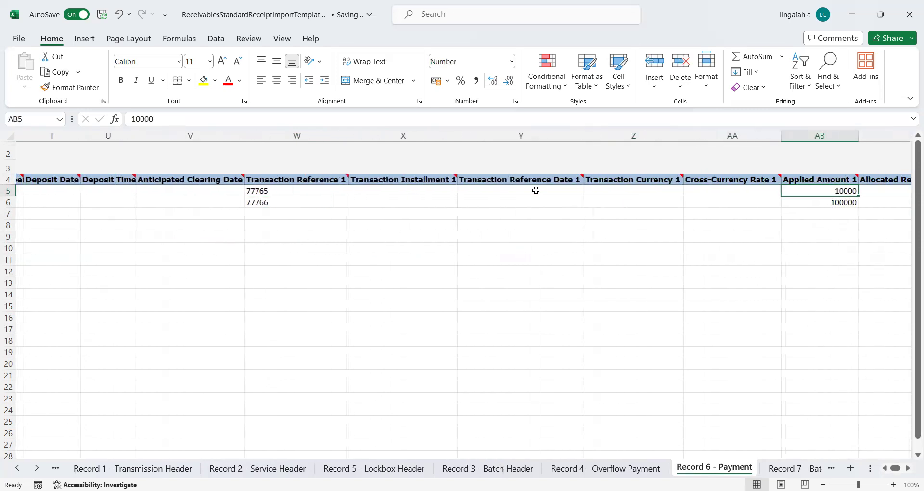
key("Left")
key("Left")
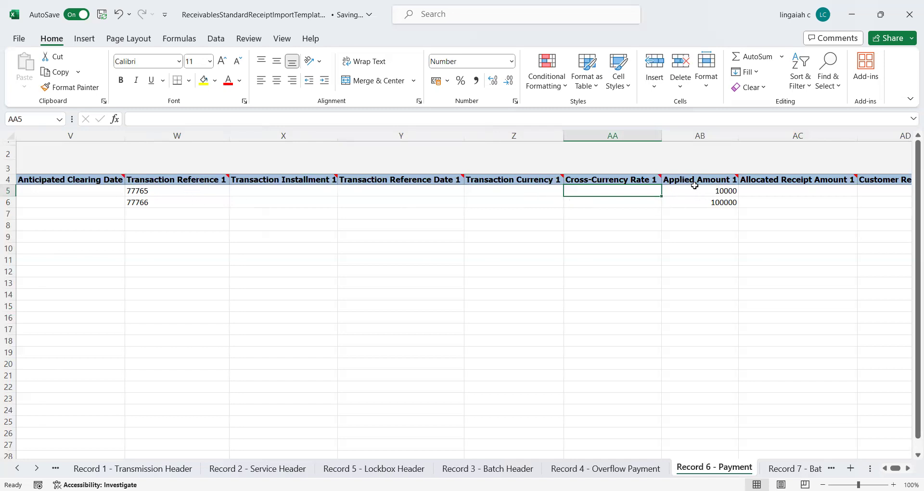
- Examine the Transaction Reference 2 column header and read its bubble text
left_click(783, 183)
key("Right")
key("Right")
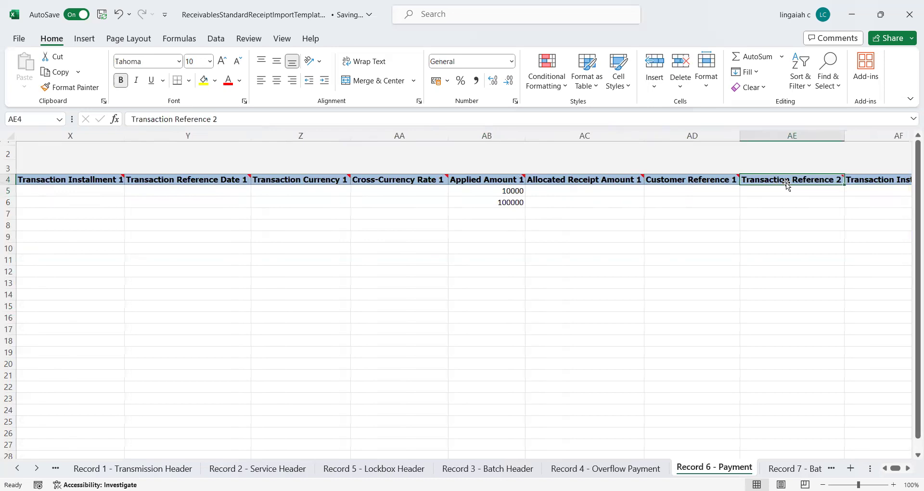
mouse_move(767, 185)
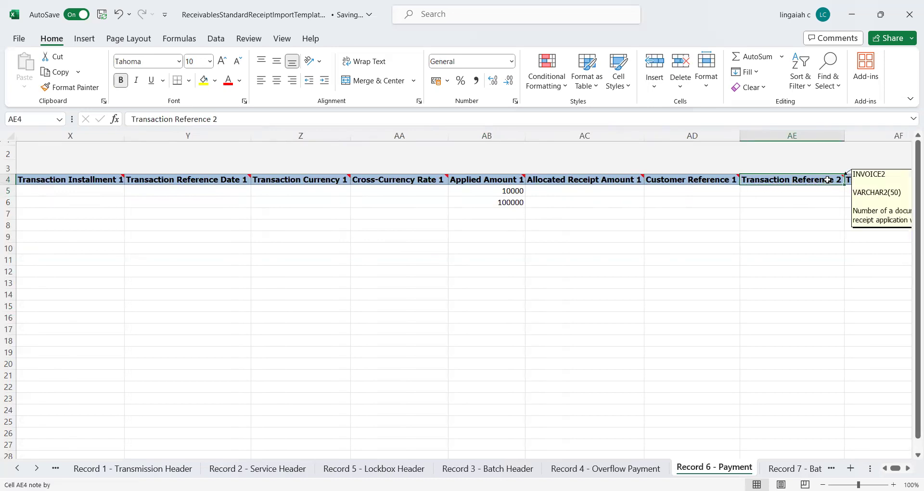
left_click(719, 190)
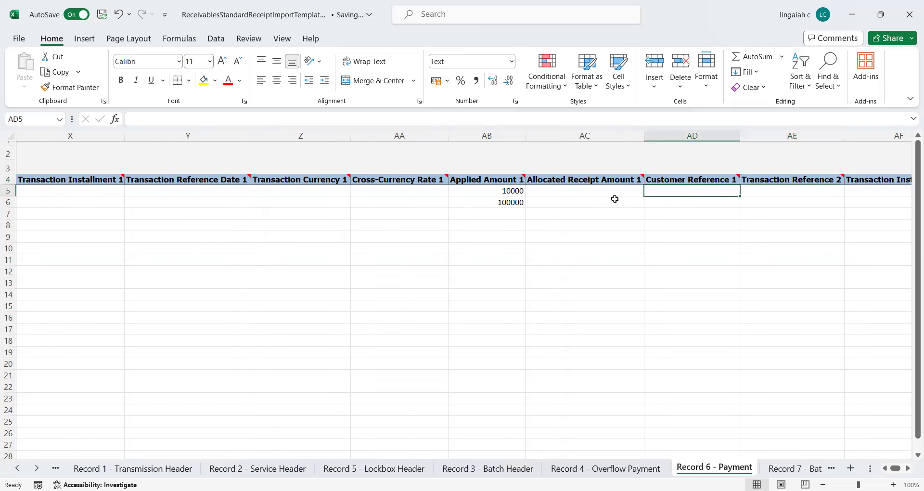
- Recheck the Transaction Reference 1 and Applied Amount 1 entries, going back through the payment columns to Conversion Rate Type
key("Left")
key("Left")
key("Left")
key("Left")
key("Left")
key("Left")
key("Left")
key("Left")
key("Left")
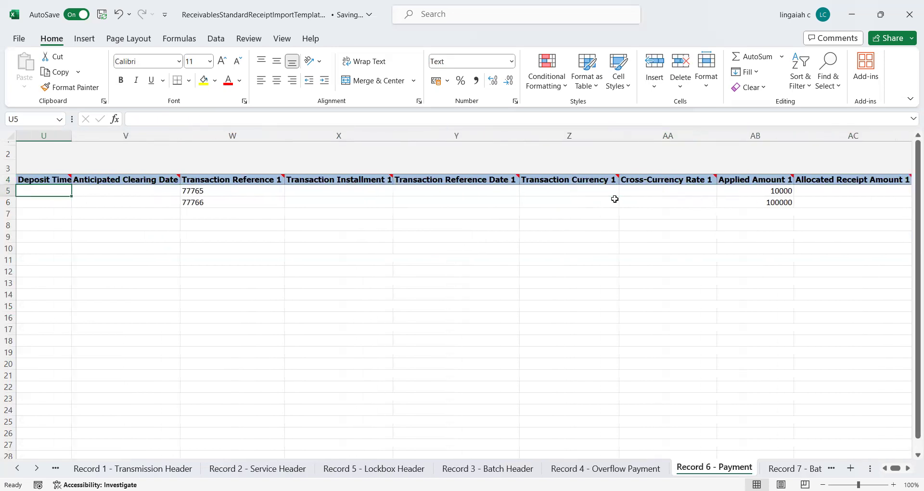
key("Right")
key("Right")
key("Right")
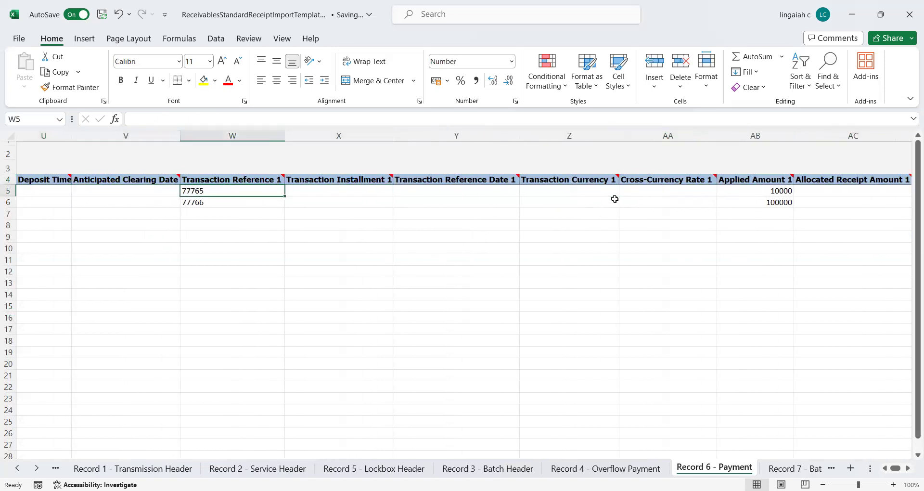
key("Right")
key("Right")
key("Right")
key("Left")
key("Left")
key("Left")
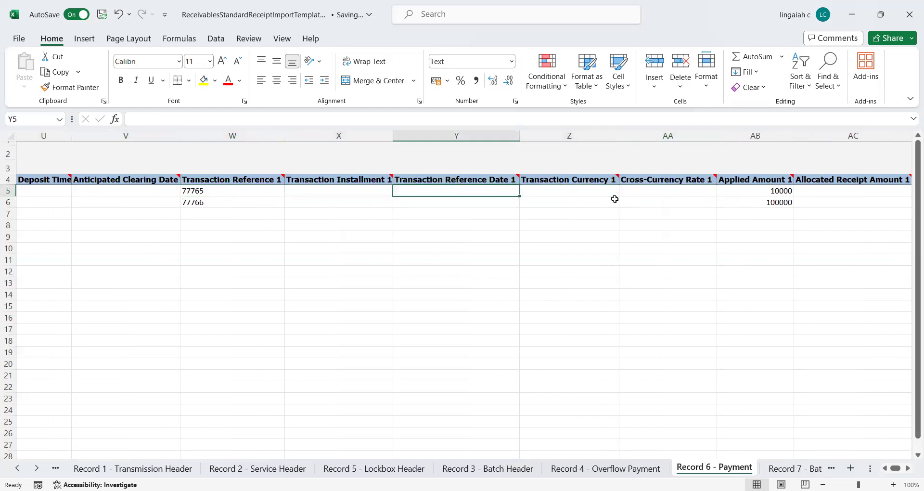
key("Left")
key("Left")
key("Left")
key("Left")
key("Left")
key("Left")
key("Left")
key("Left")
key("Left")
key("Left")
key("Left")
key("Left")
key("Left")
key("Left")
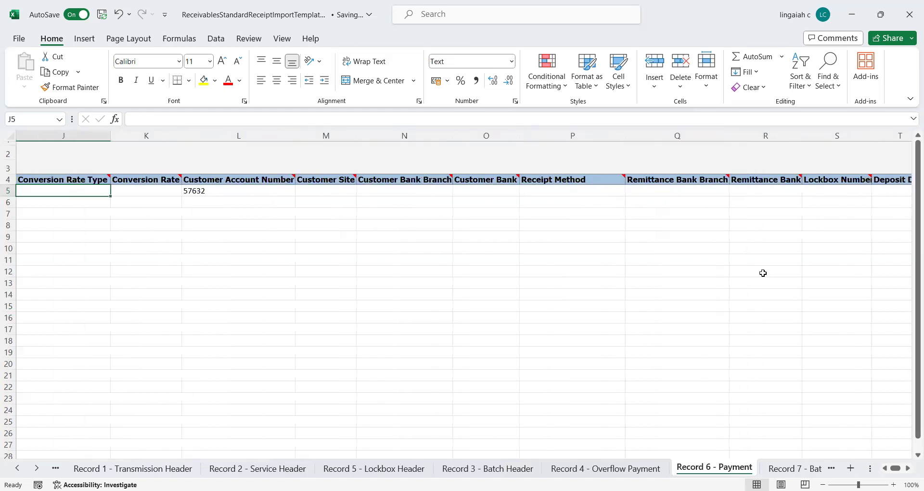
- Review the Record 7 - Batch Trailer sheet, and compare the Record 8 - Lockbox Trailer sheet with the Record 5 - Lockbox Header sheet
left_click(782, 469)
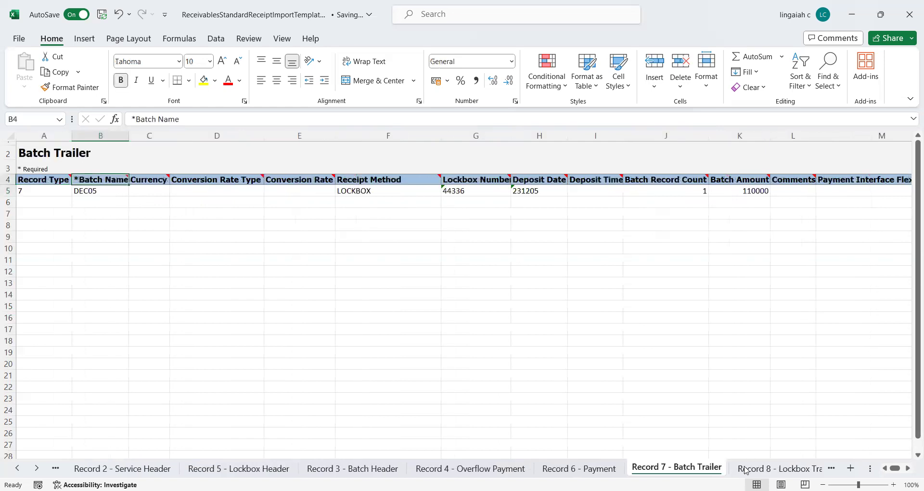
left_click(248, 250)
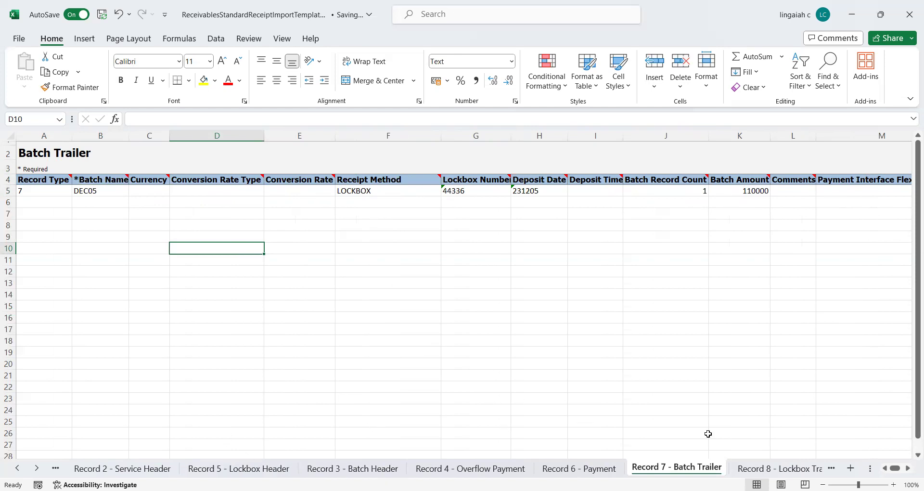
left_click(751, 469)
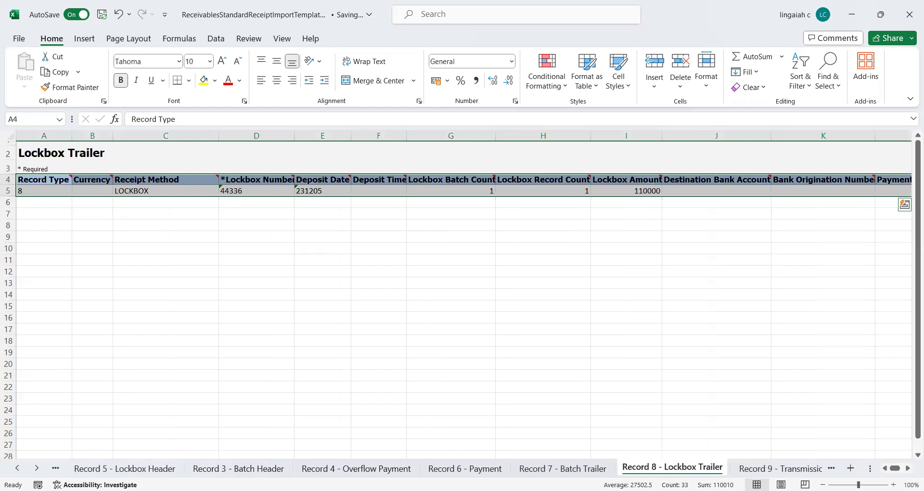
left_click(124, 468)
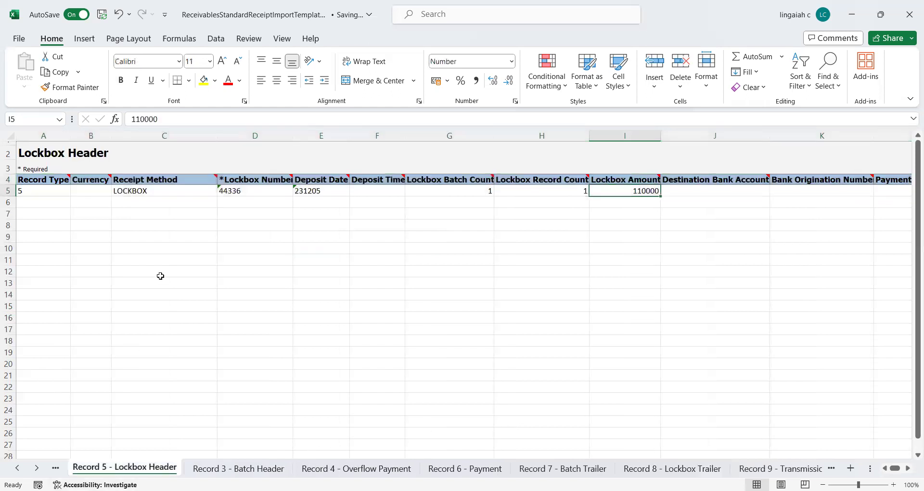
- Compare the Record 9 - Transmission Trailer sheet with the values on the Record 1 - Transmission Header sheet
left_click(779, 468)
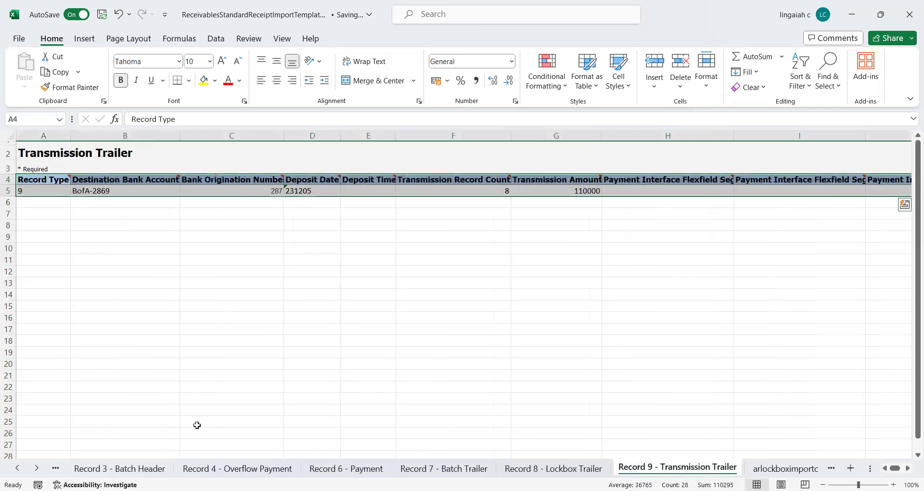
left_click(17, 468)
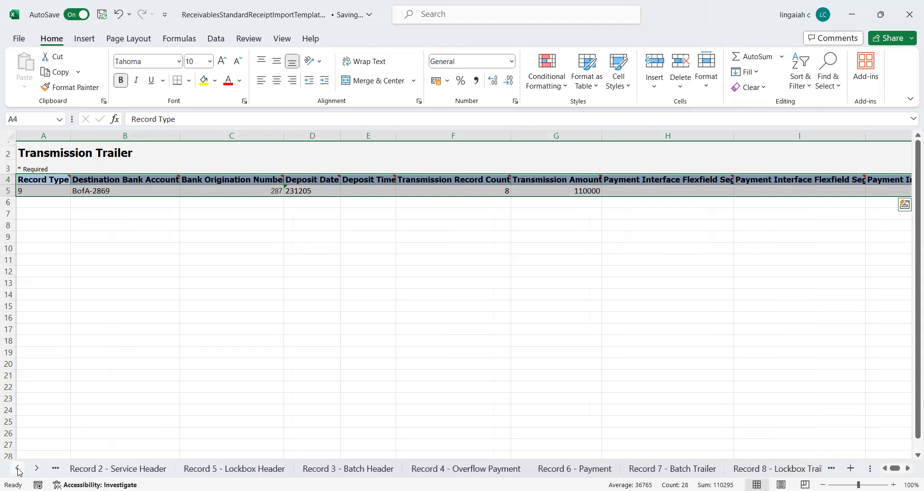
left_click(18, 468)
left_click(152, 470)
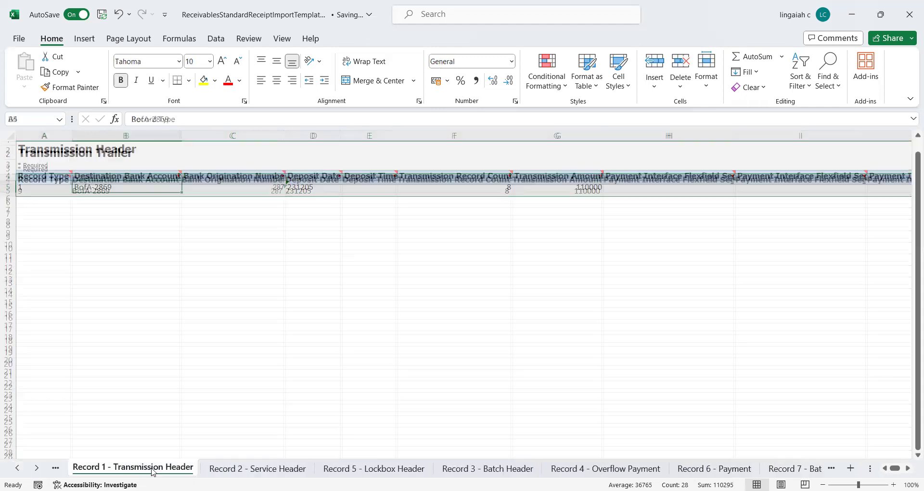
left_click(200, 341)
left_click(436, 230)
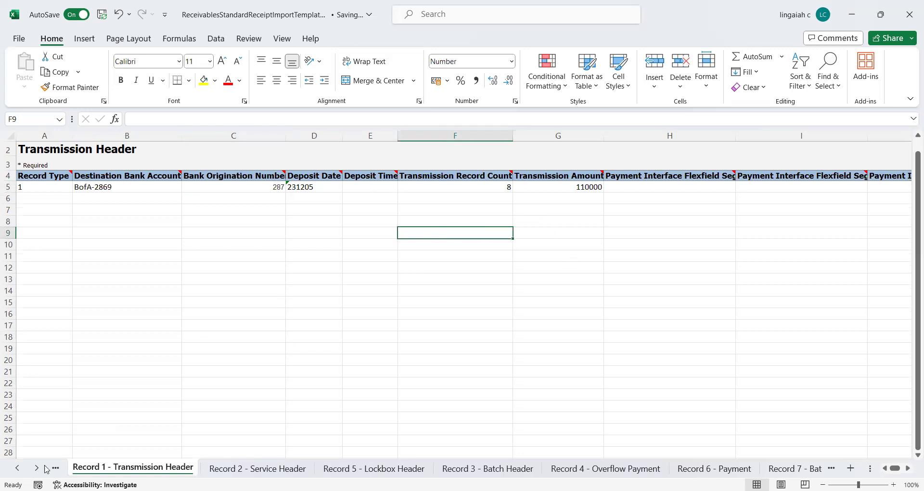
- Open the Instructions and CSV Generation sheet and look at the instructions for generating the CSV file
left_click(17, 467)
left_click(98, 471)
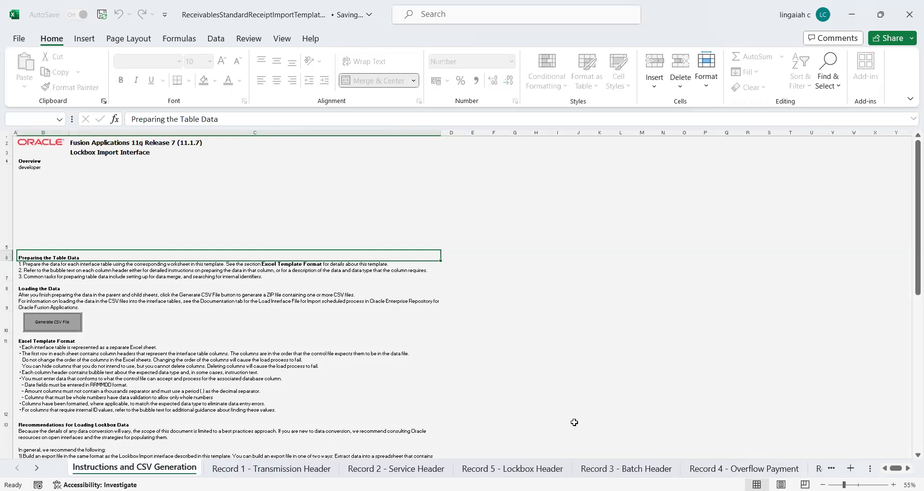
- Open the arlockboximportc sheet and review the combined lockbox records 1 to 9
left_click(744, 468)
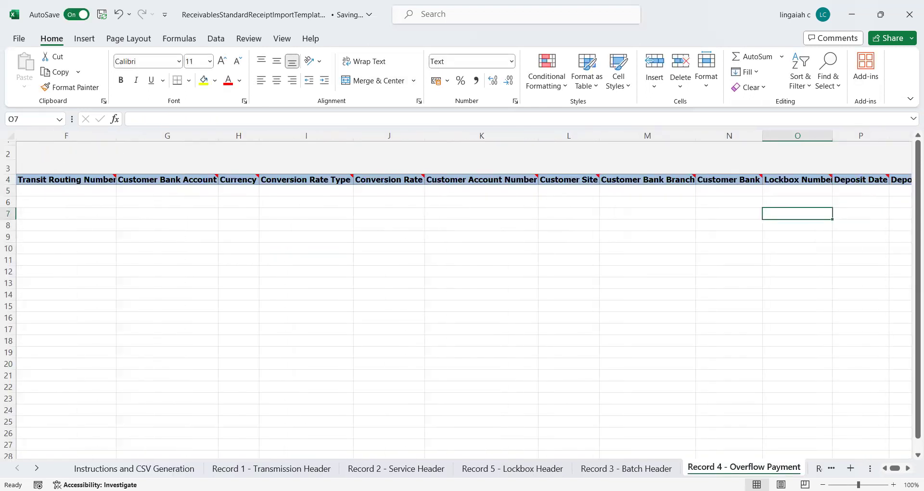
left_click(817, 468)
left_click(816, 468)
left_click(814, 470)
left_click(815, 469)
left_click(815, 469)
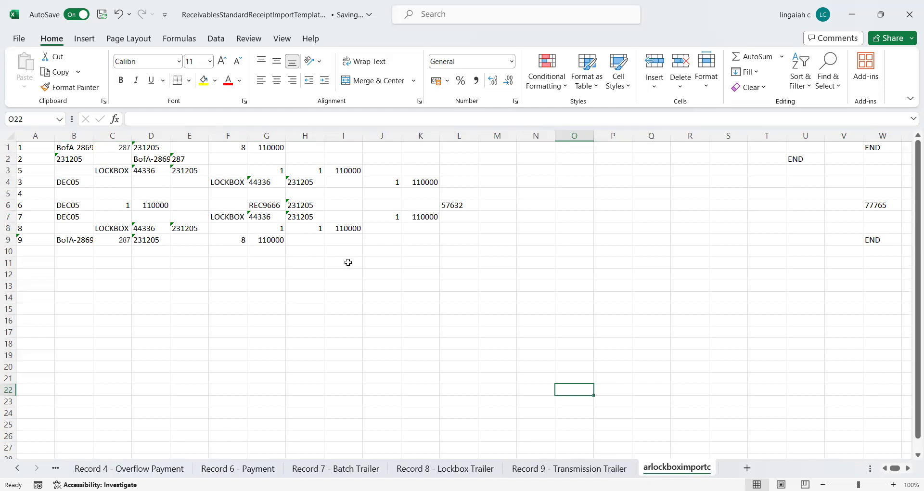
left_click(355, 220)
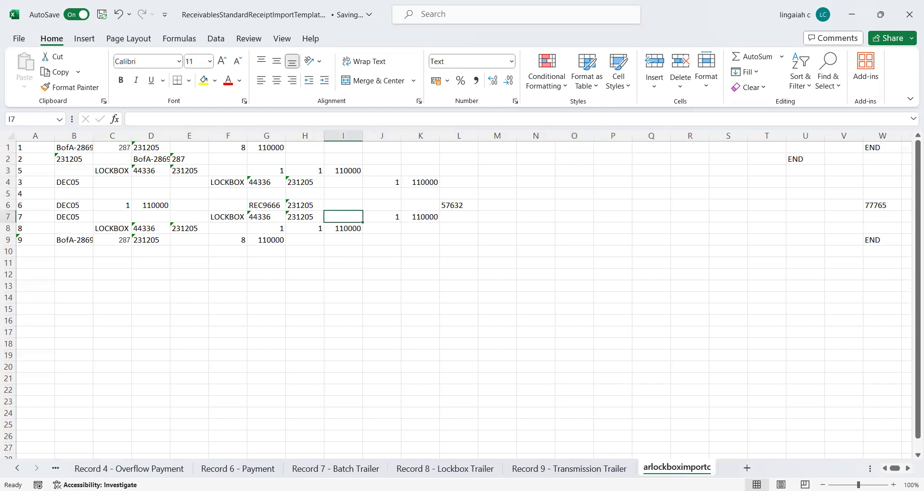
- Switch to Oracle Fusion in the browser and open the File Import and Export page from the navigator's Tools group
key("alt+Tab")
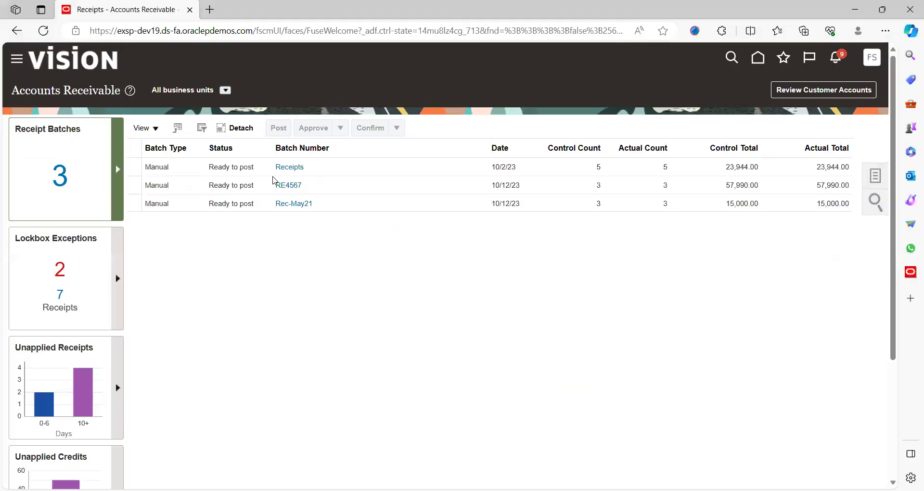
left_click(17, 60)
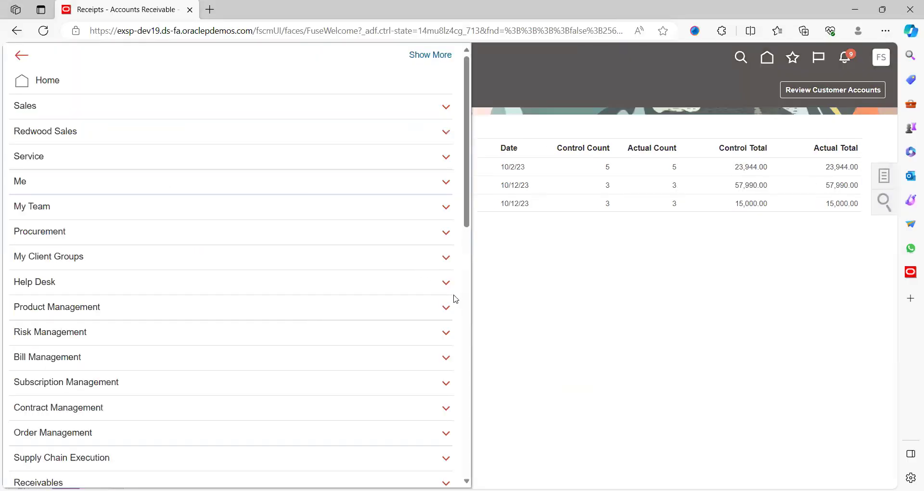
scroll(462, 311, "down", 10)
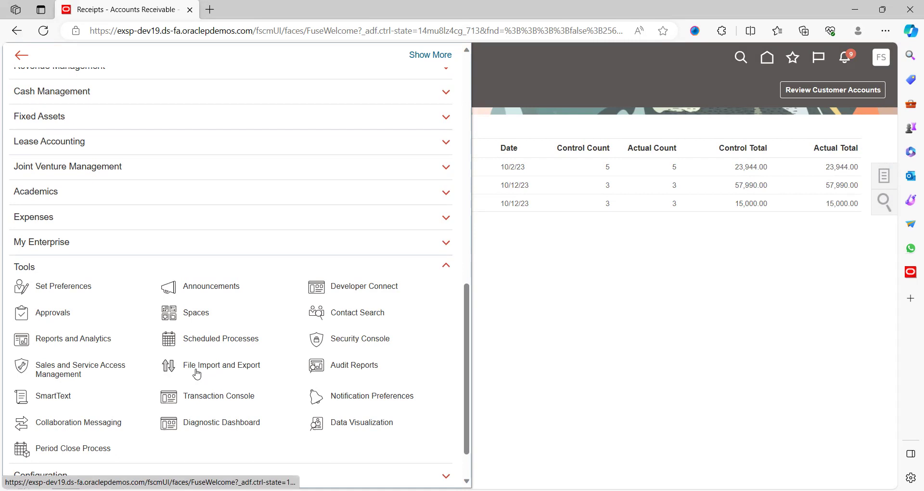
left_click(226, 357)
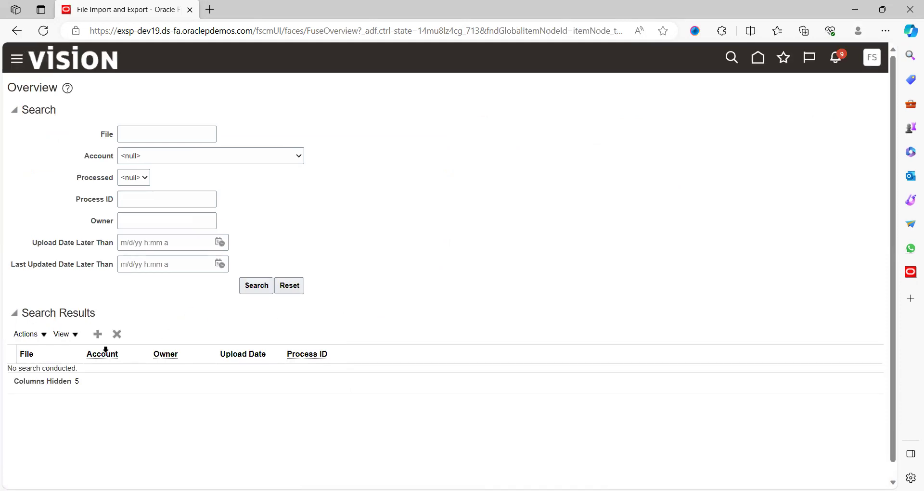
- Start a new file upload and choose the ArLockboxImportC zip file from the New folder directory
left_click(98, 334)
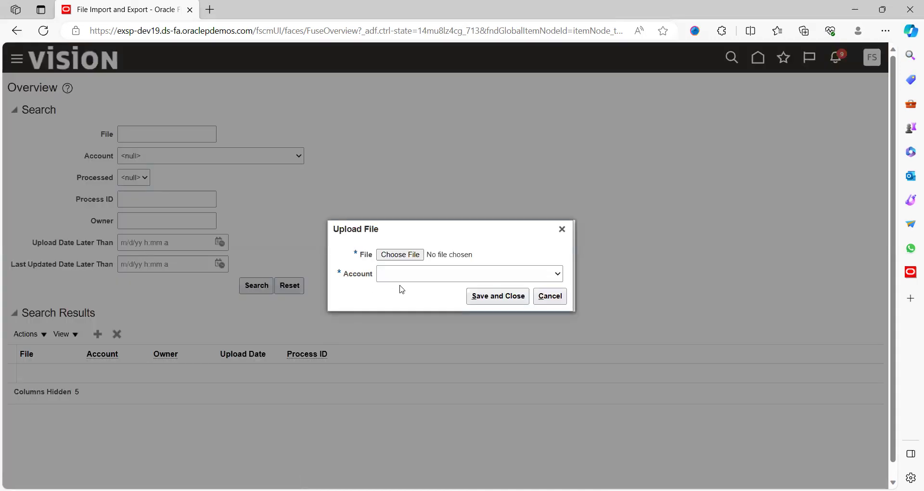
left_click(405, 255)
left_click(247, 137)
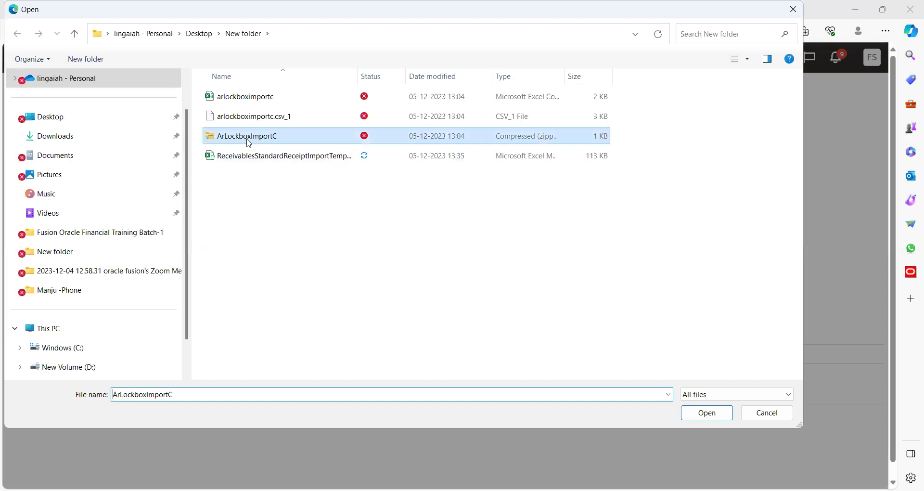
left_click(684, 415)
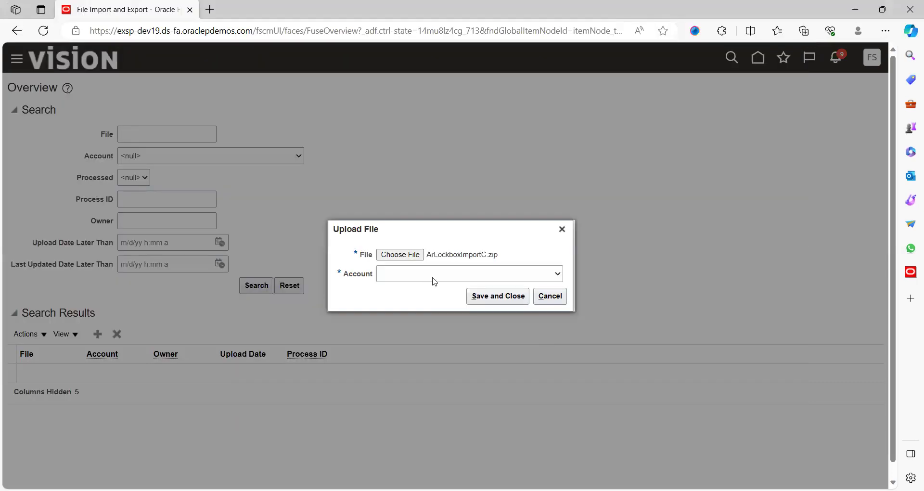
- Set the upload account to fin/receivables/import
left_click(434, 278)
key("f")
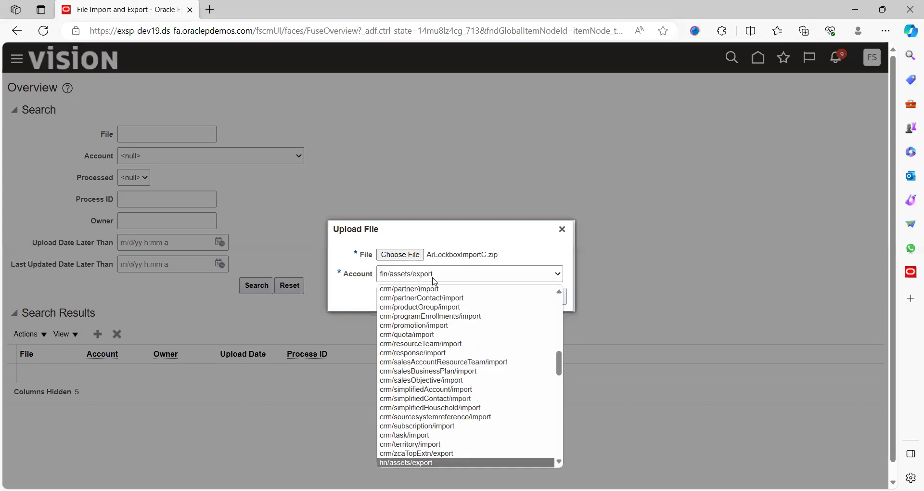
key("Down")
key("Down")
key("Down")
key("Down")
key("Down")
key("Down")
key("Down")
key("Down")
key("Down")
key("Down")
key("Down")
key("Down")
key("Down")
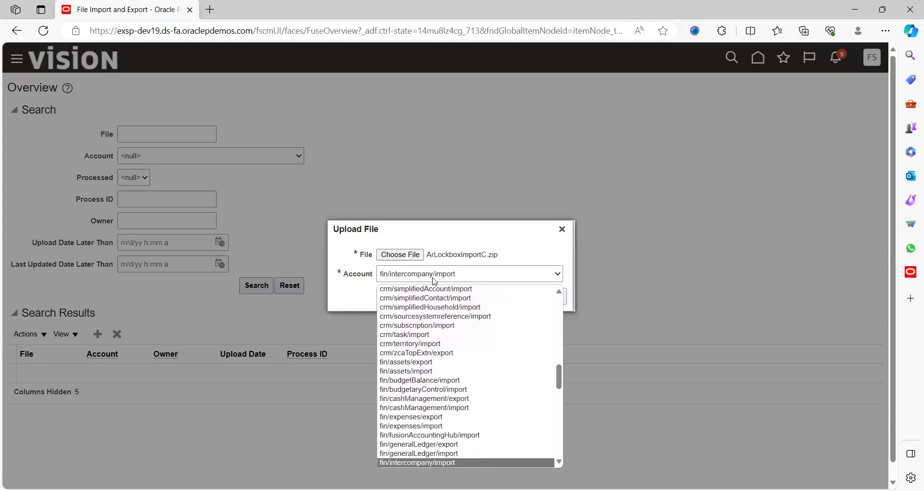
key("Down")
key("Down")
key("Down")
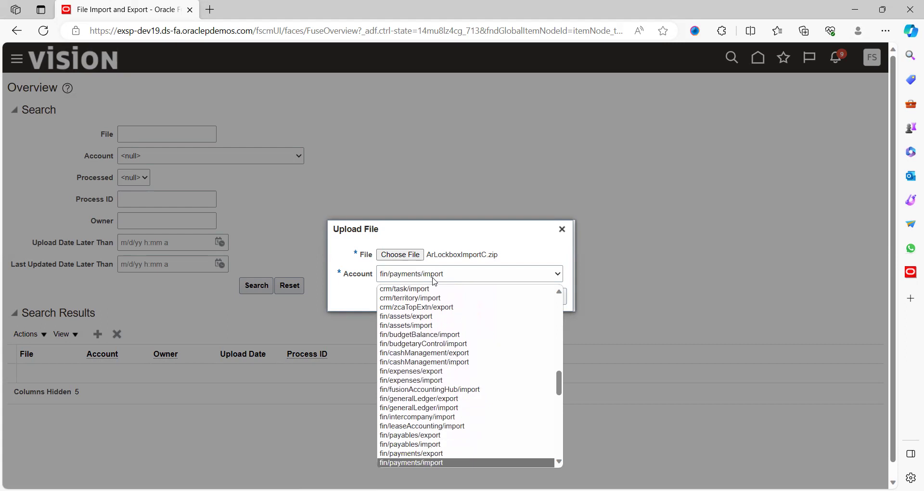
key("Down")
key("Down")
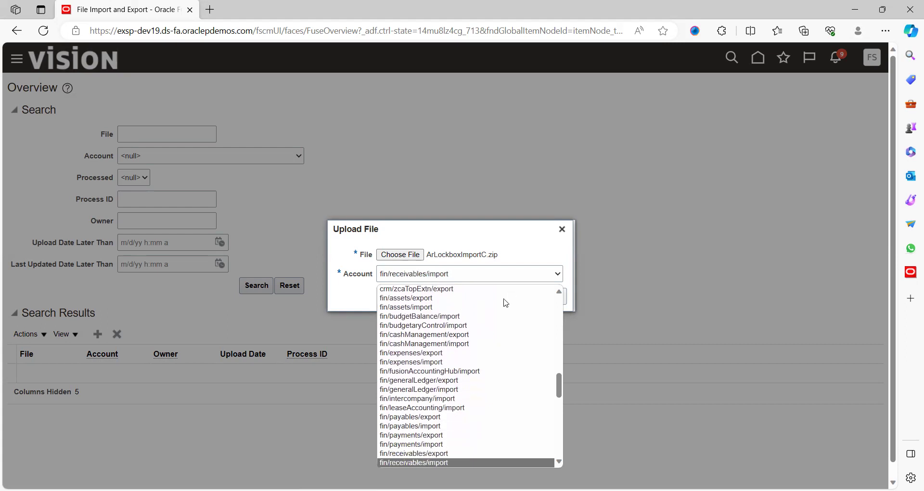
- Confirm fin/receivables/import as the upload account and cancel the file upload
key("Return")
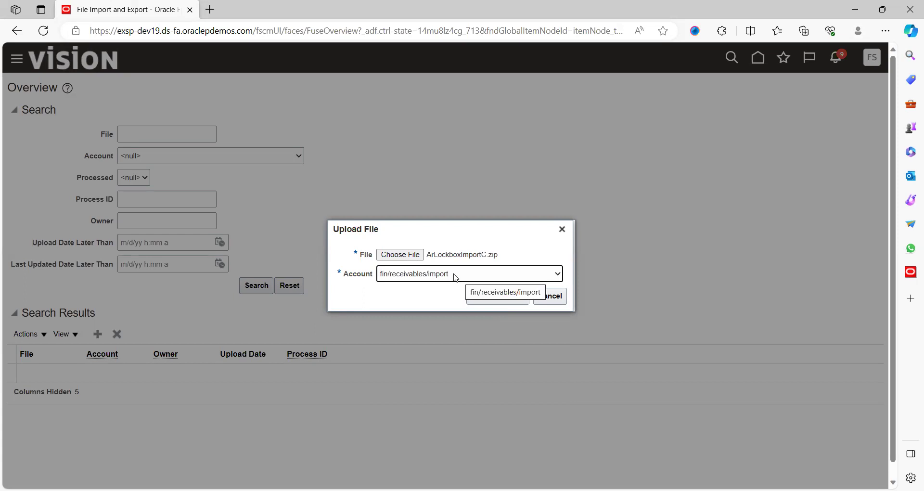
left_click(559, 297)
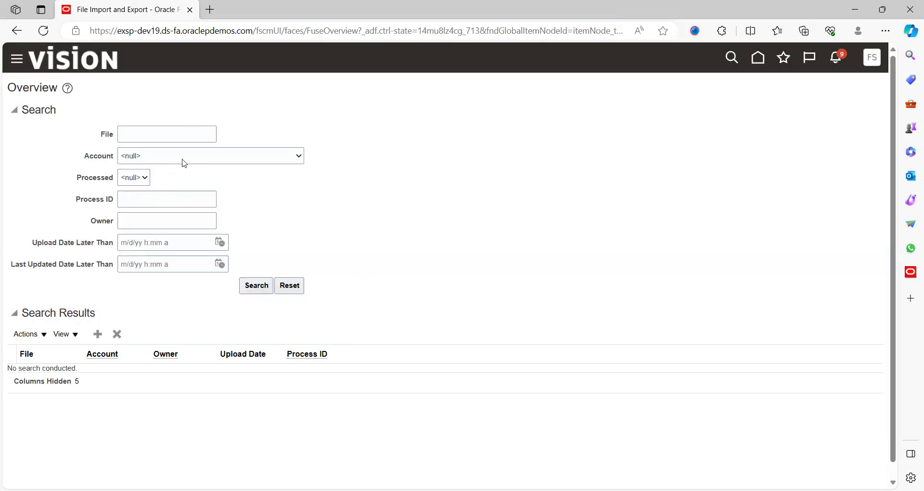
- Search the imported and exported files with the account filter set to fin/receivables/export
left_click(183, 163)
key("f")
key("Down")
key("Down")
key("Down")
key("Down")
key("Down")
key("Down")
key("Down")
key("Down")
key("Down")
key("Down")
key("Down")
key("Down")
key("Down")
key("Down")
key("Down")
key("Down")
left_click(256, 284)
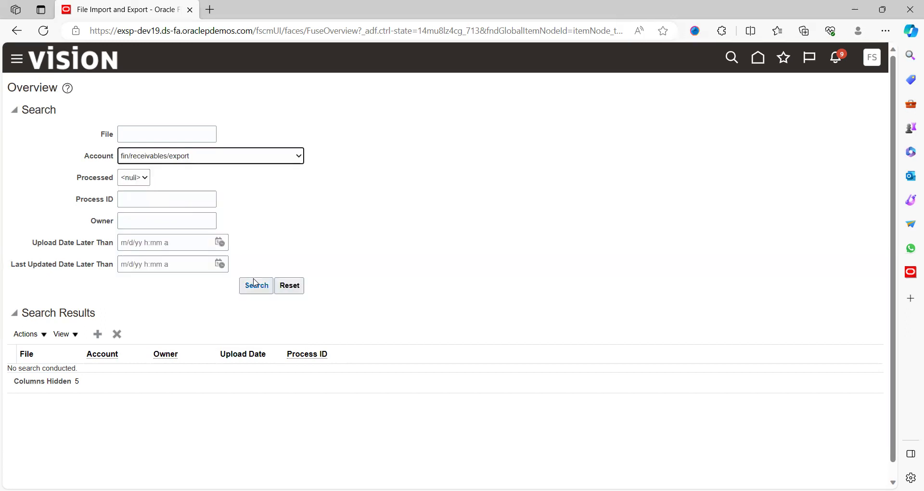
left_click(255, 285)
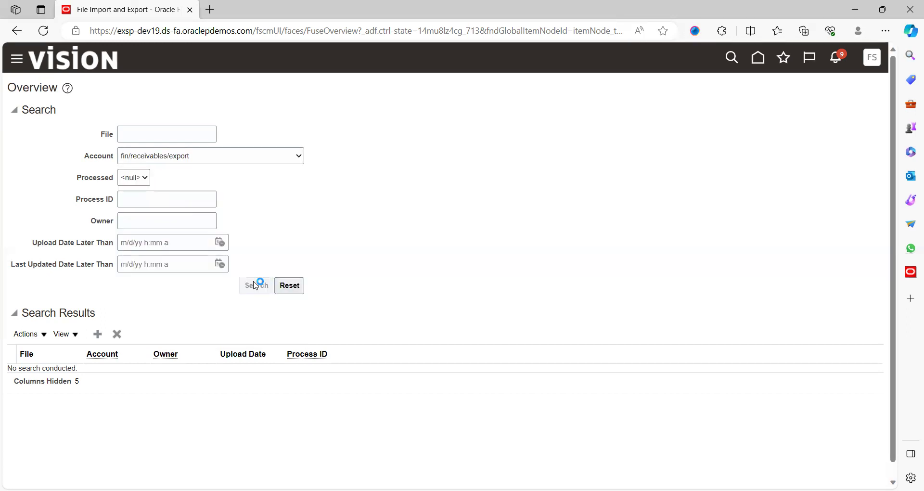
- Change the account filter to fin/receivables/import, run the search again and review the listed files with their upload dates and process IDs
left_click(187, 160)
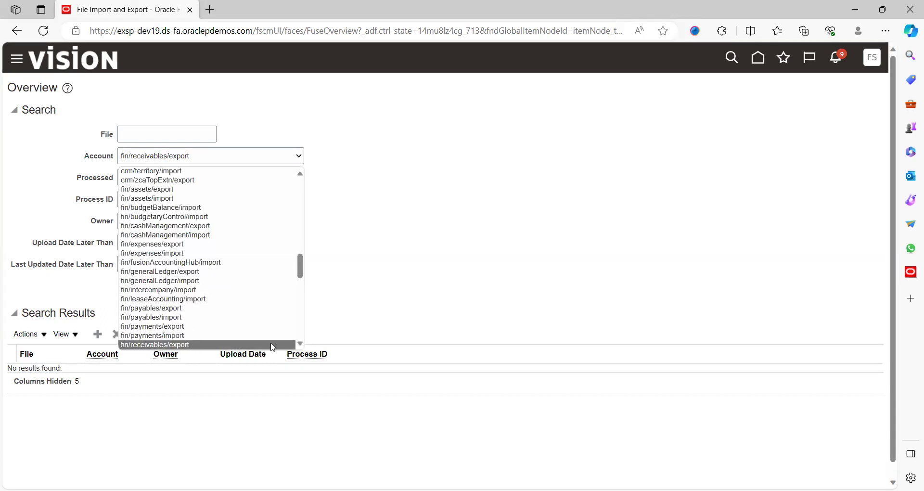
scroll(190, 320, "down", 2)
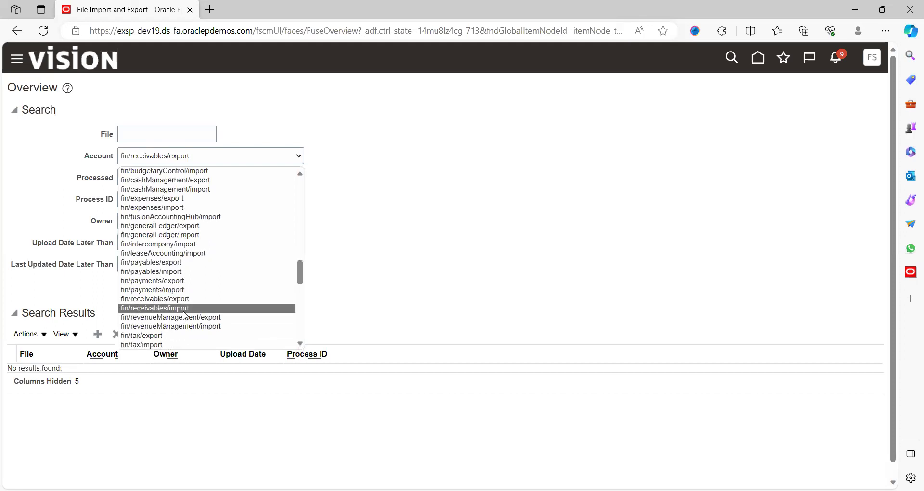
left_click(186, 308)
left_click(258, 288)
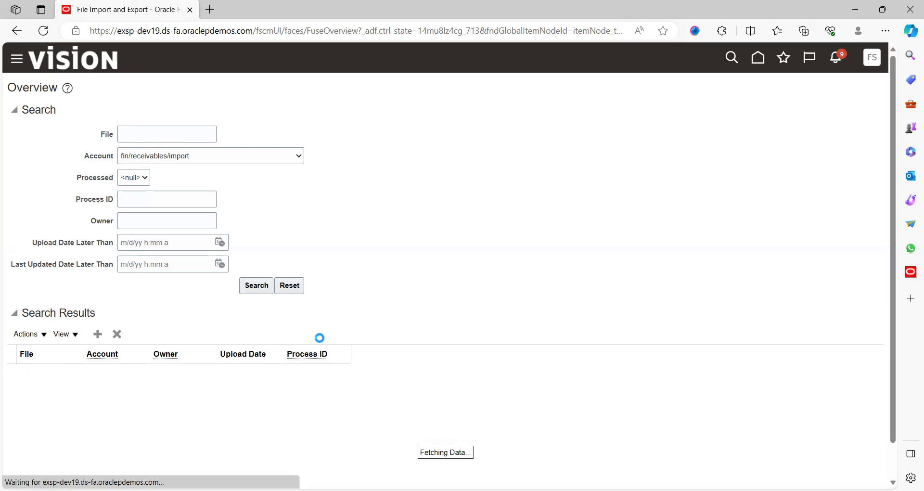
scroll(408, 256, "down", 3)
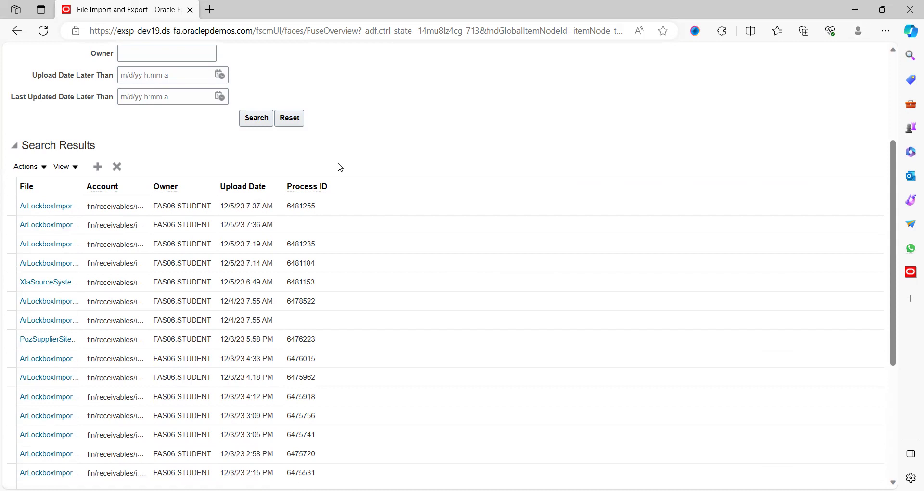
scroll(340, 167, "up", 3)
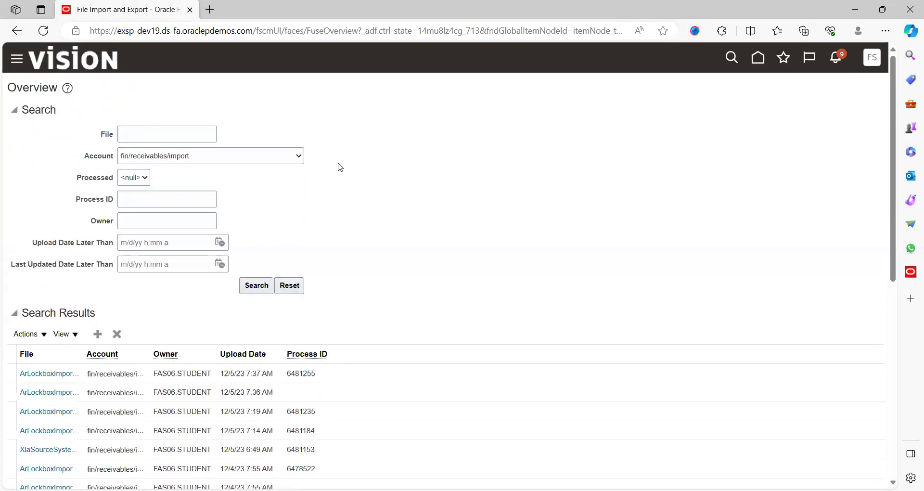
scroll(341, 167, "down", 3)
scroll(340, 167, "up", 3)
- Open the Scheduled Processes page from the navigator's Tools group
left_click(16, 60)
left_click(14, 60)
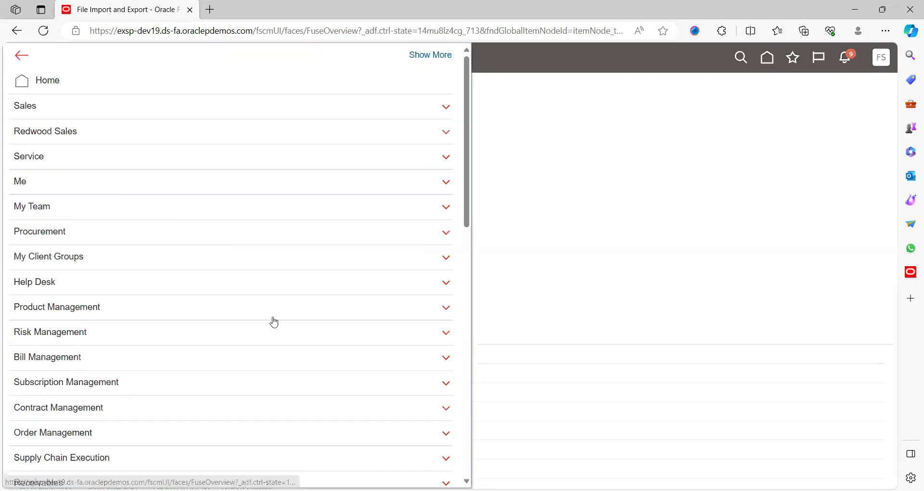
left_click(466, 435)
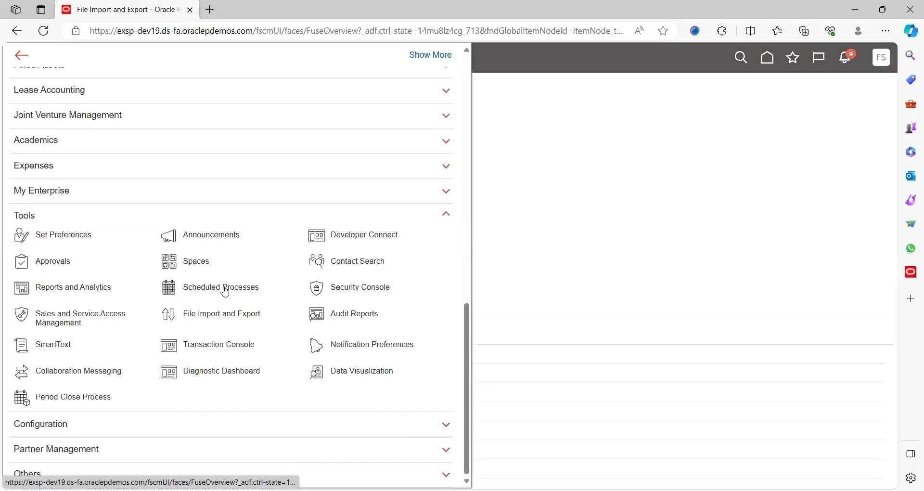
left_click(369, 289)
left_click(136, 204)
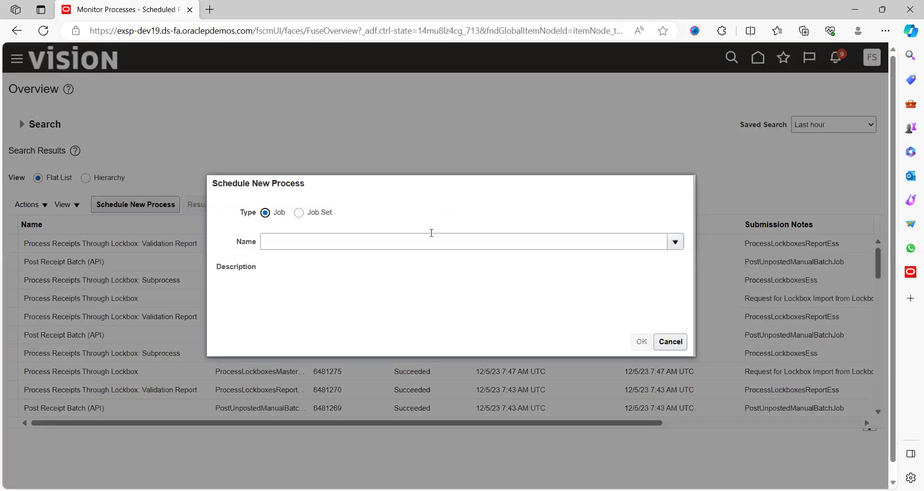
left_click(438, 242)
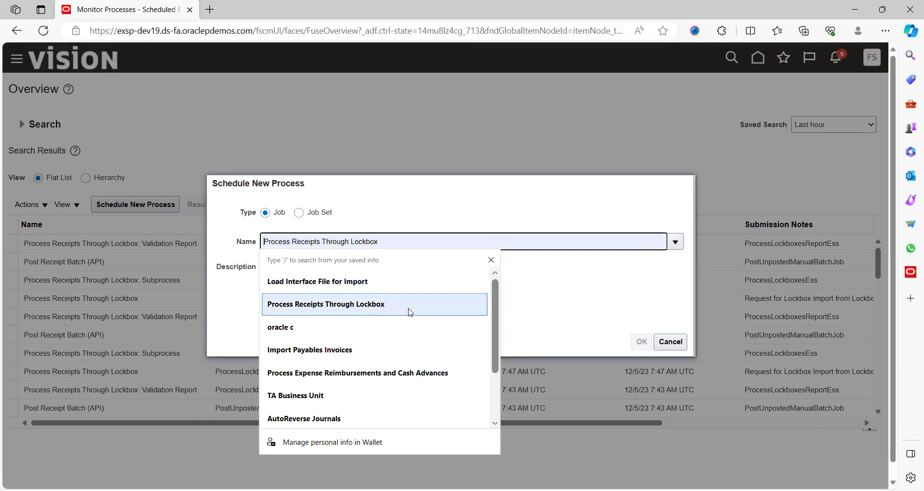
left_click(542, 324)
left_click(670, 342)
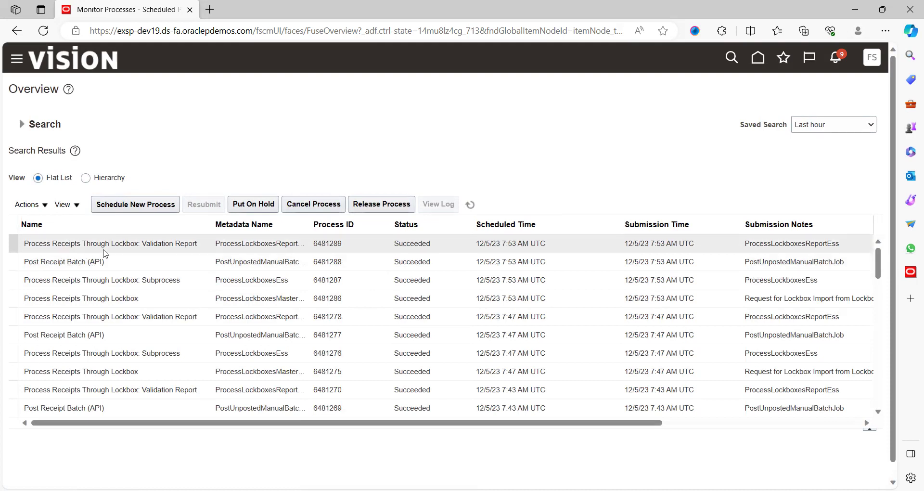
- Select the most recent Process Receipts Through Lockbox: Validation Report run and review its process details, log and output
left_click(190, 244)
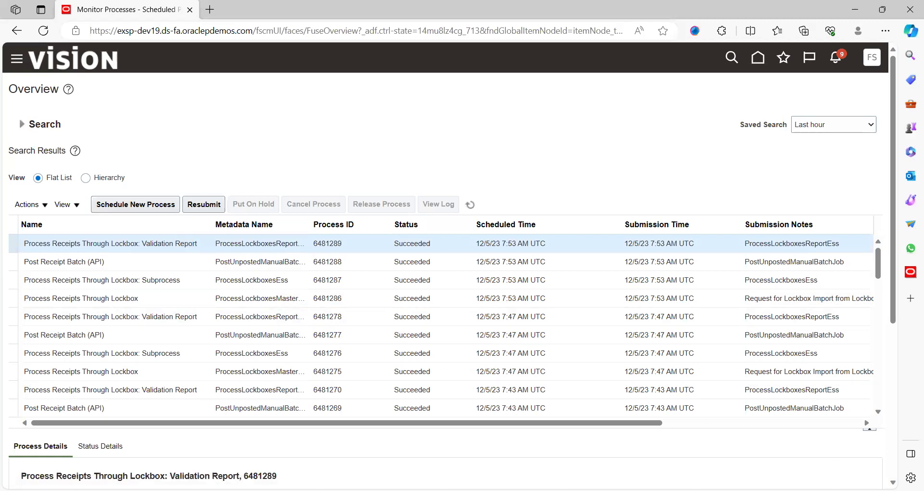
scroll(446, 265, "down", 2)
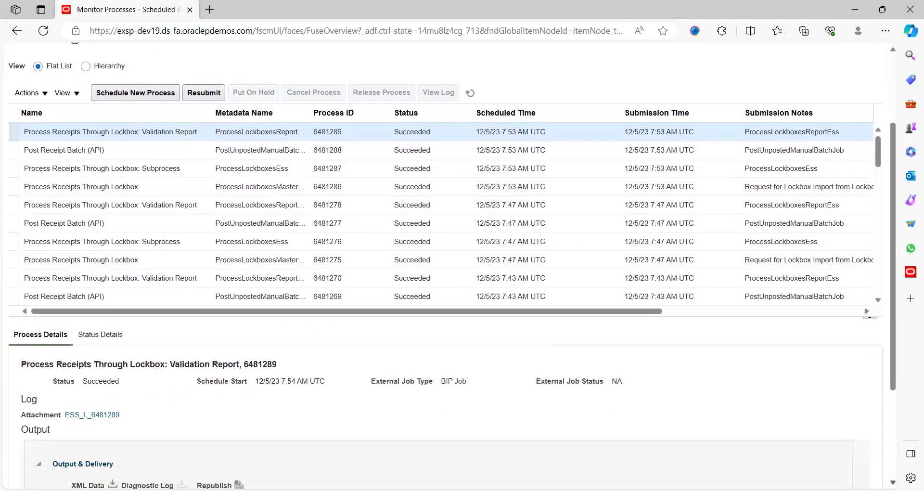
scroll(590, 394, "down", 2)
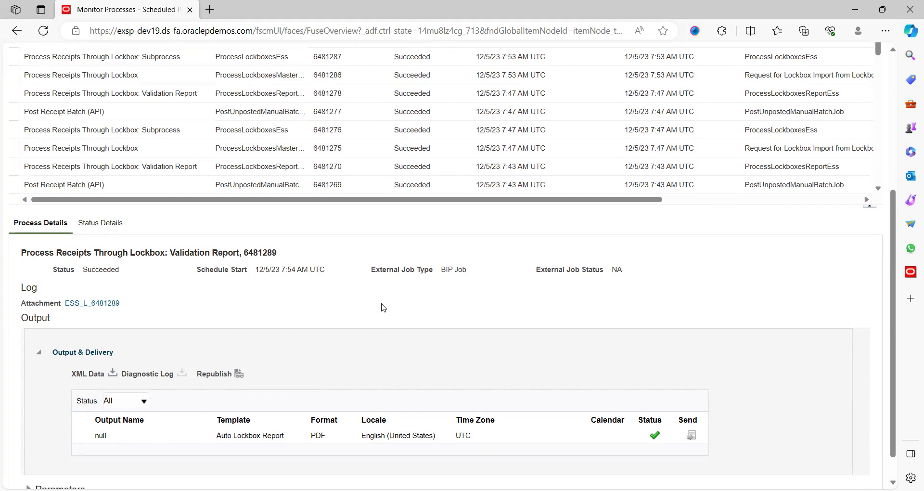
scroll(384, 307, "down", 1)
scroll(384, 307, "up", 5)
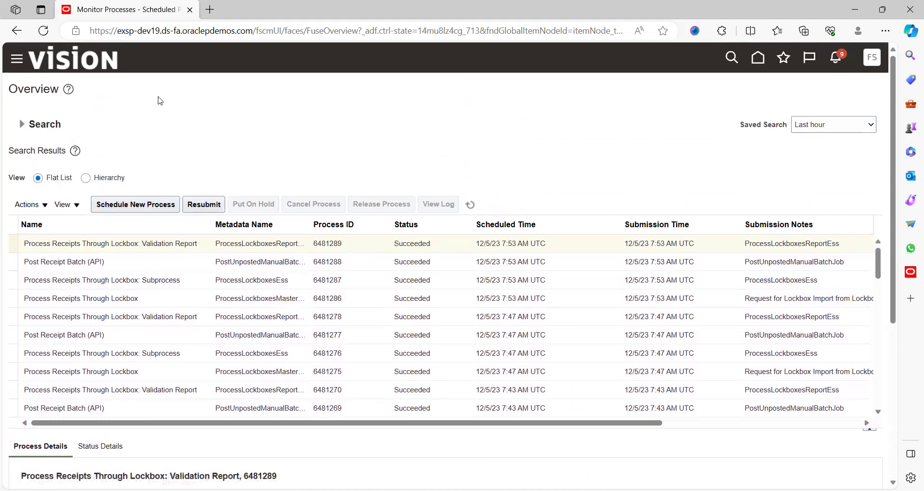
- Return to the home page, open Accounts Receivable in the Receivables group and go to the Manage Receipts task
left_click(758, 57)
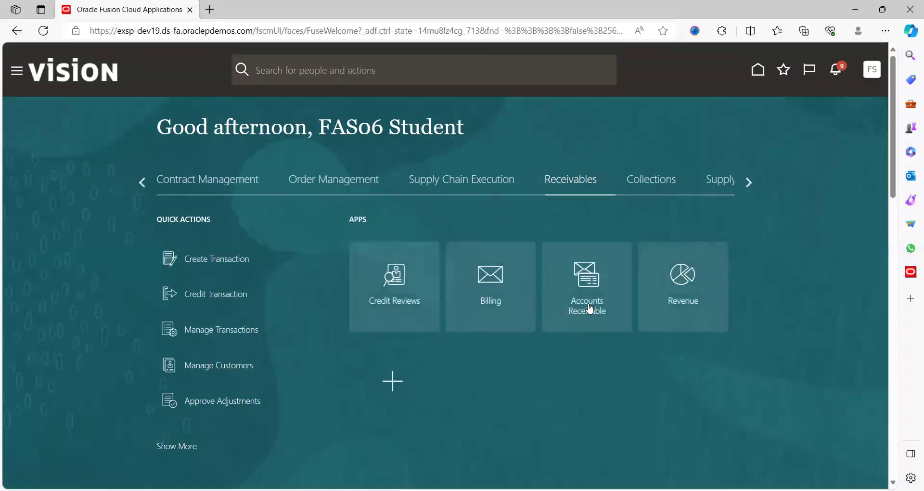
left_click(590, 308)
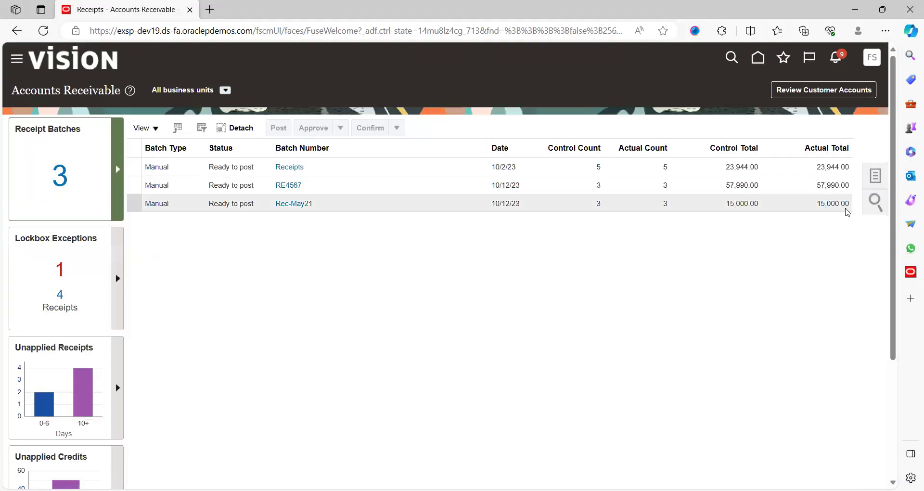
left_click(876, 178)
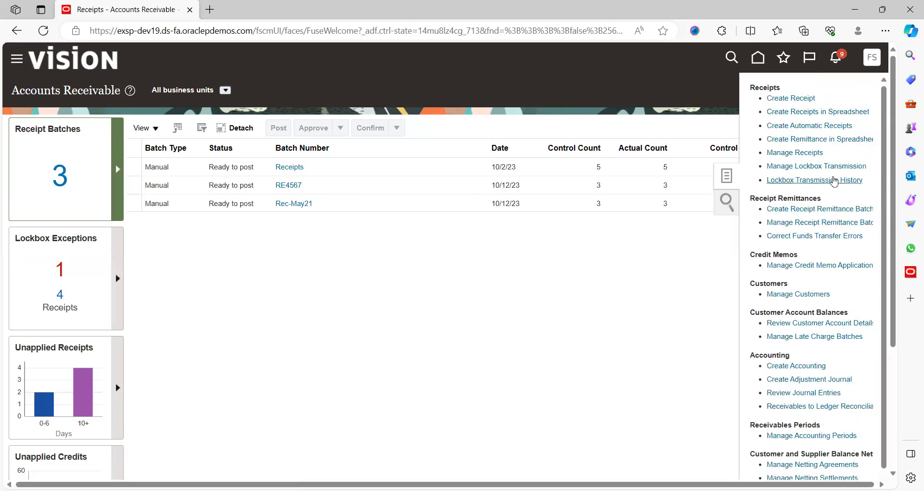
left_click(794, 184)
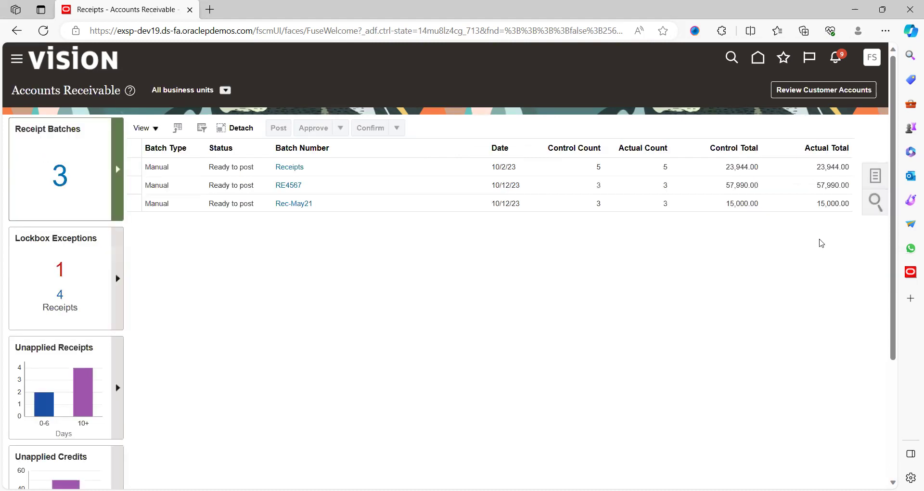
left_click(877, 185)
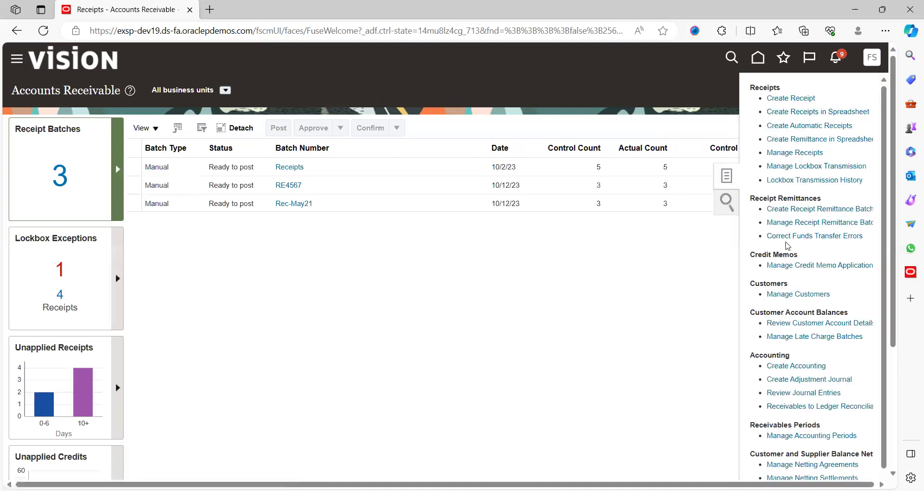
left_click(805, 153)
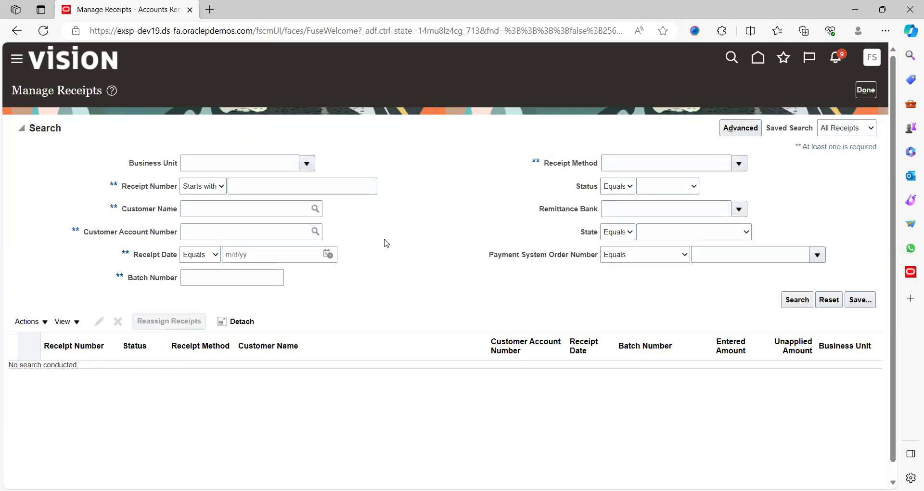
- Search for receipts with a receipt date equal to 12/5/23
left_click(328, 254)
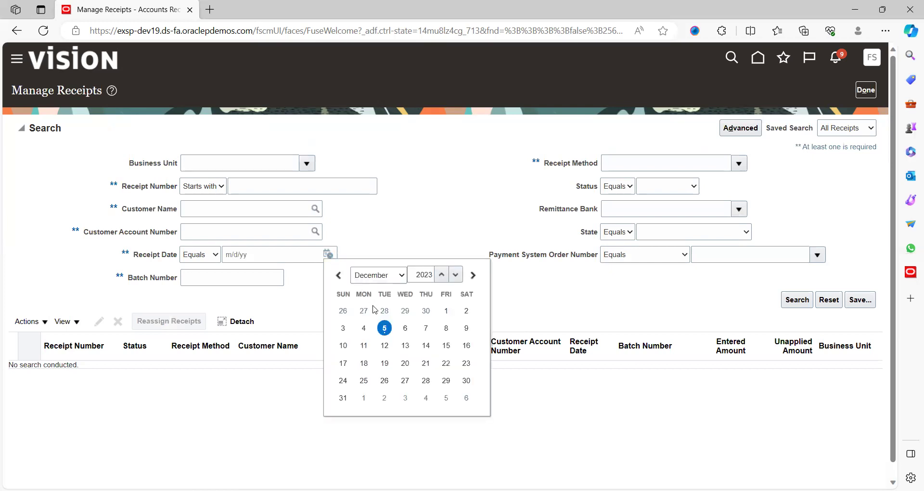
left_click(384, 328)
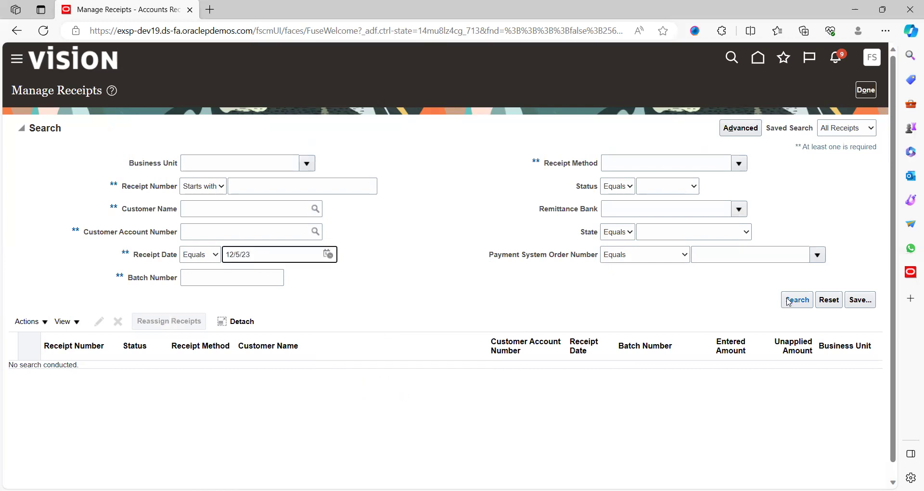
key("Return")
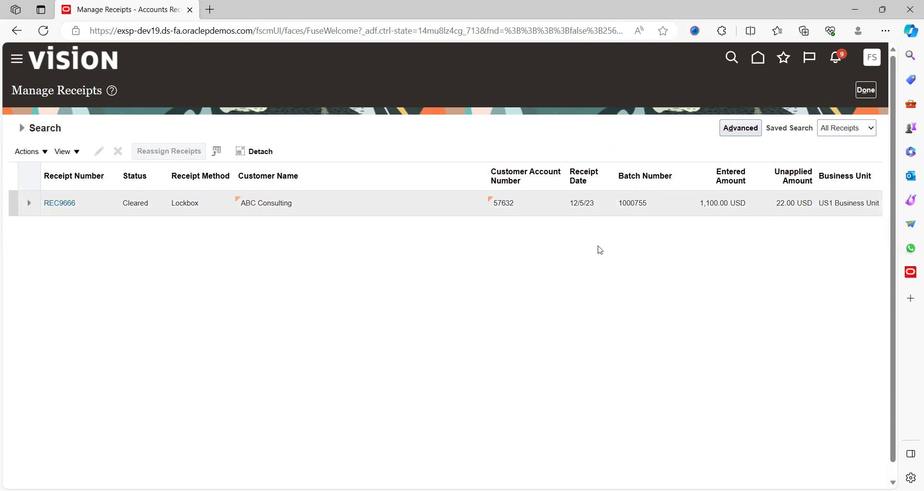
- Open the ABC Consulting lockbox receipt and review its amounts, receipt information and transaction applications
left_click(60, 203)
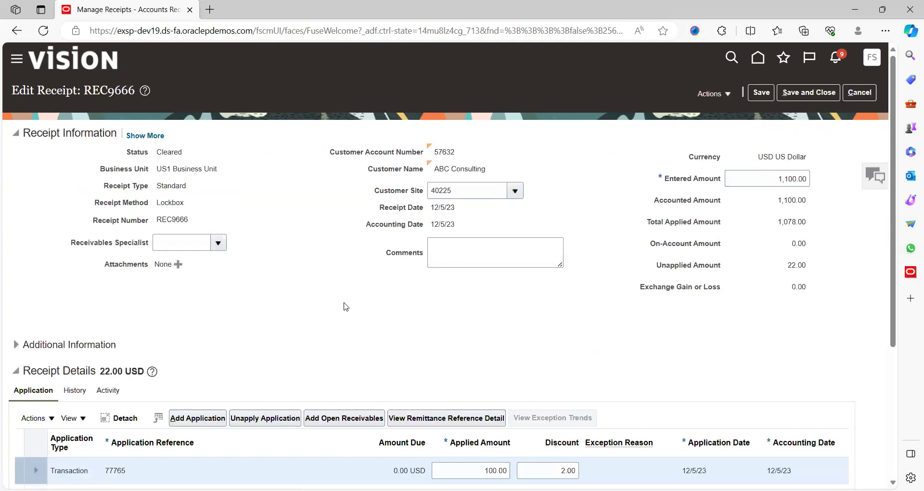
scroll(346, 306, "down", 4)
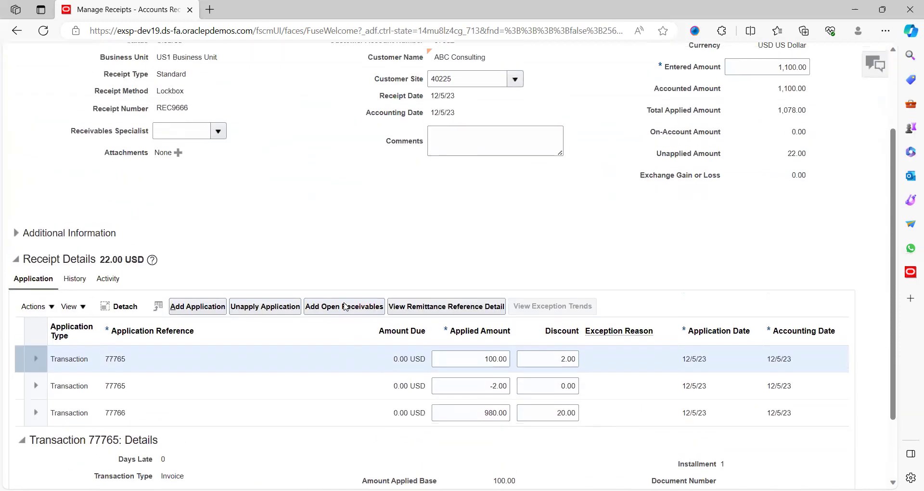
scroll(346, 306, "up", 5)
scroll(346, 306, "down", 2)
scroll(345, 306, "up", 3)
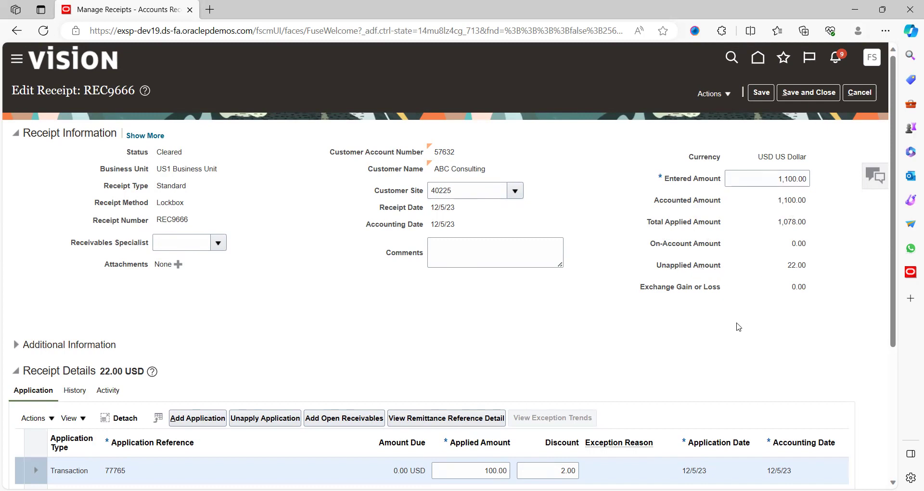
scroll(738, 327, "down", 4)
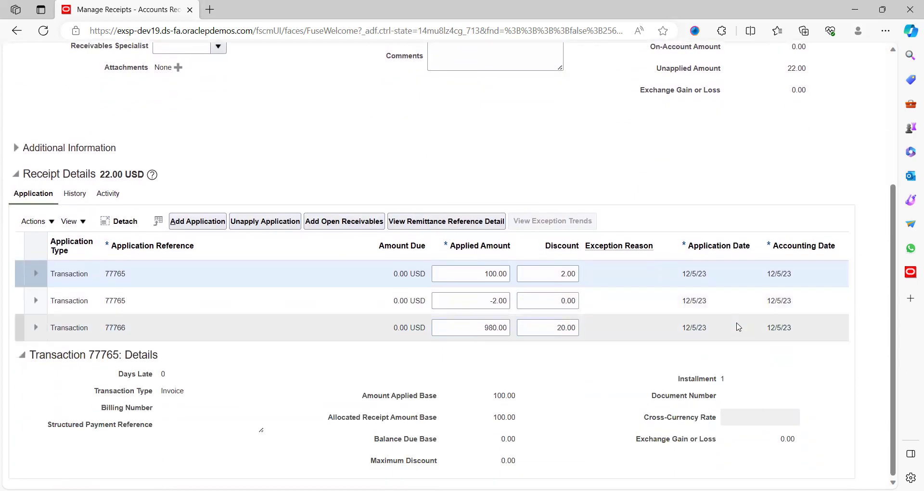
scroll(574, 156, "up", 3)
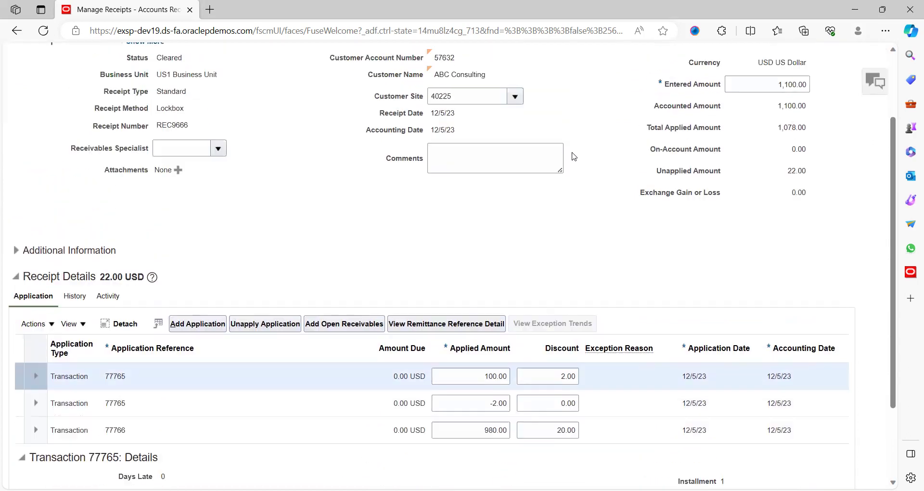
- View the remittance reference detail for the first applied transaction of the receipt and close it
scroll(574, 157, "down", 2)
scroll(573, 156, "down", 1)
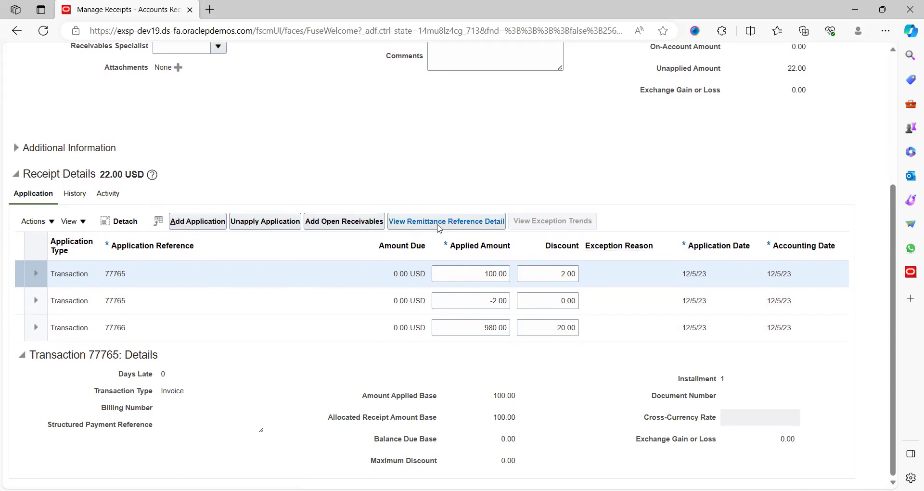
left_click(457, 225)
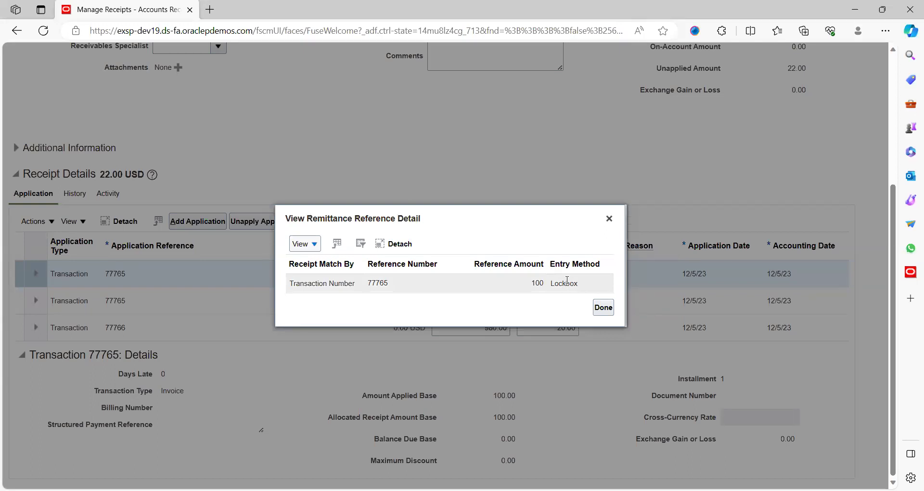
left_click(603, 307)
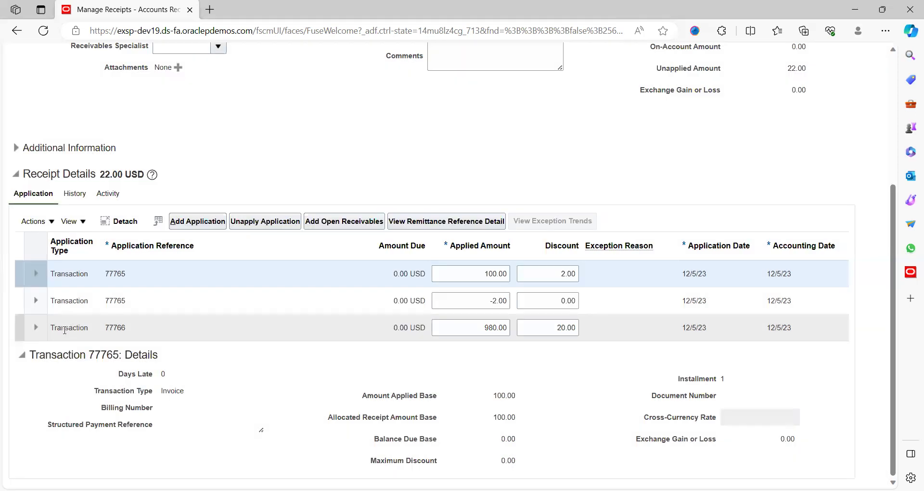
- View the remittance reference detail for the second applied transaction, the one with applied amount -2.00, and close it
left_click(70, 301)
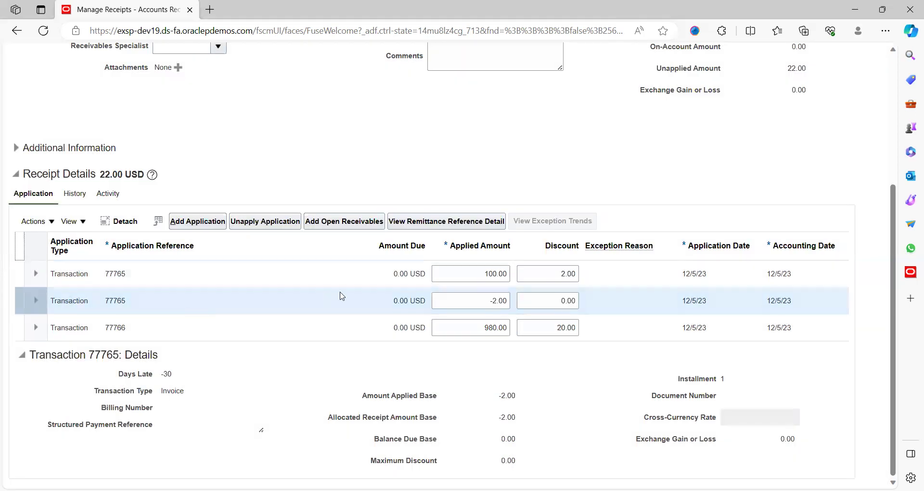
left_click(453, 221)
left_click(602, 307)
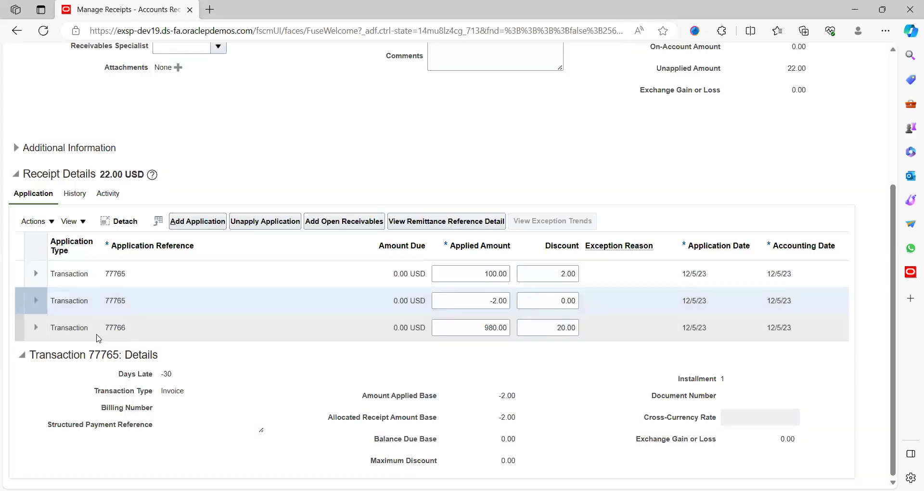
- Check the remittance reference detail for the third applied transaction, the one with applied amount 980.00, and close it
left_click(74, 327)
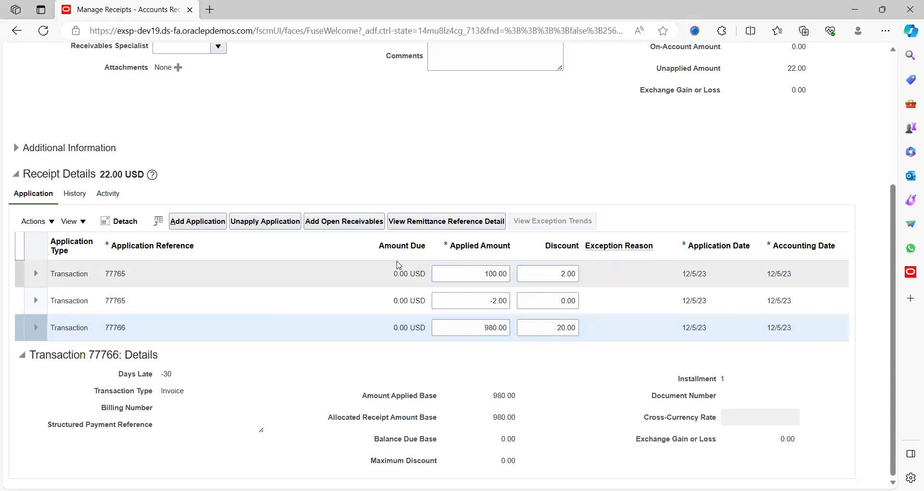
left_click(431, 224)
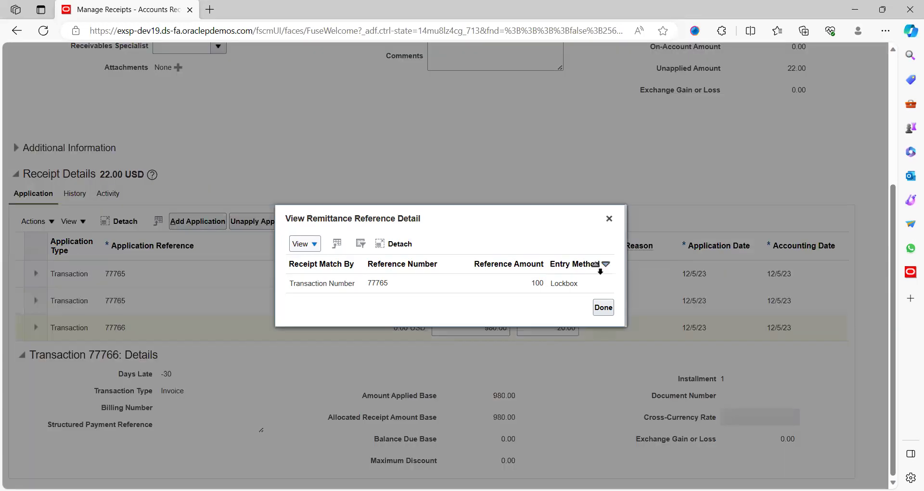
left_click(609, 309)
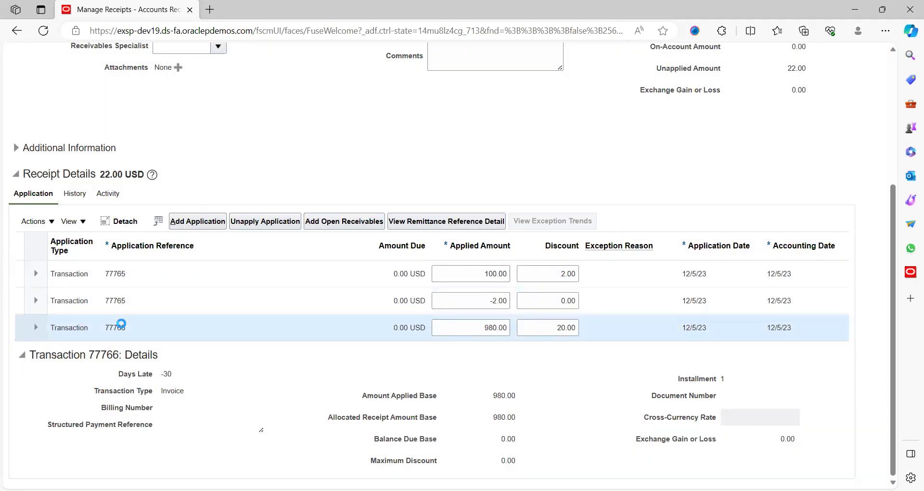
left_click(444, 222)
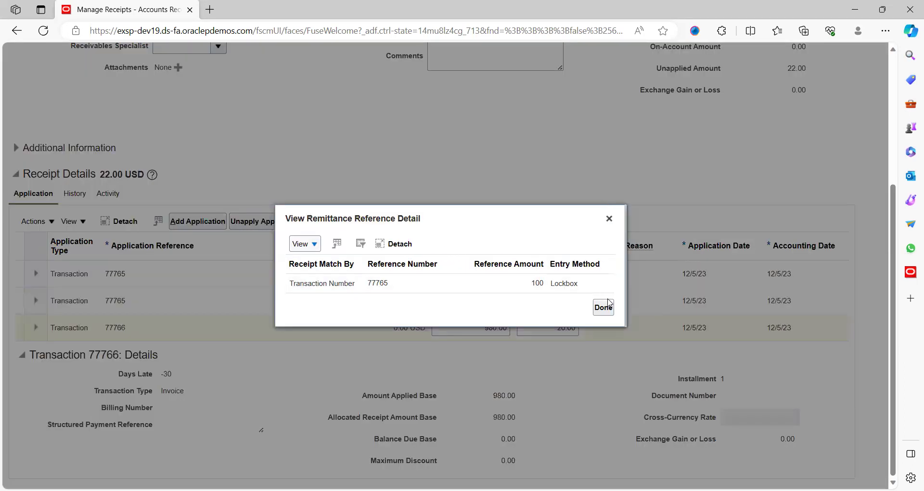
left_click(604, 307)
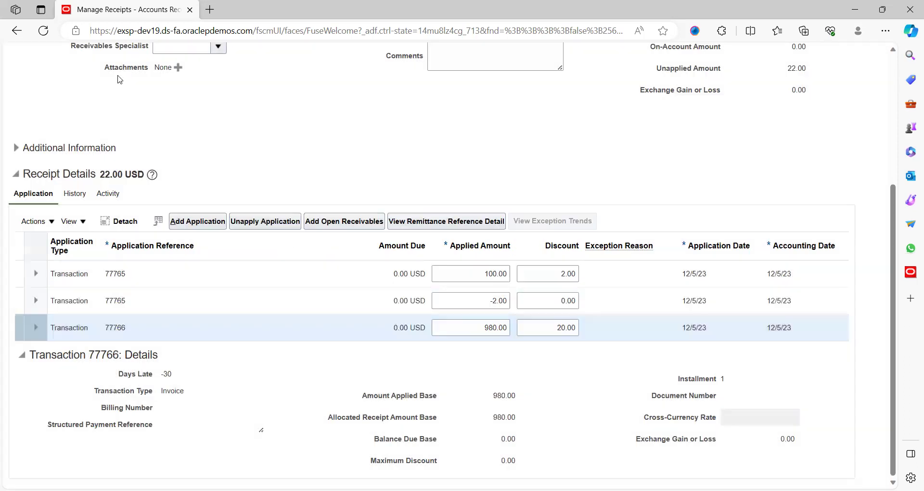
left_click(95, 302)
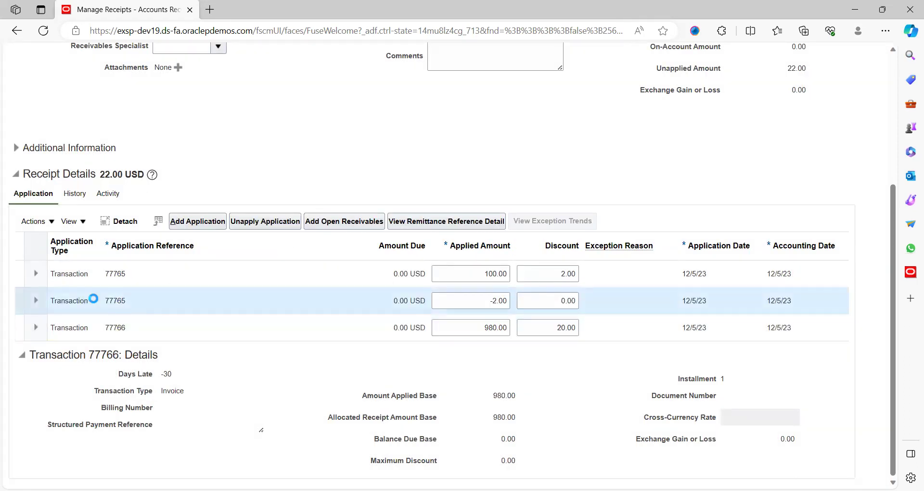
left_click(69, 324)
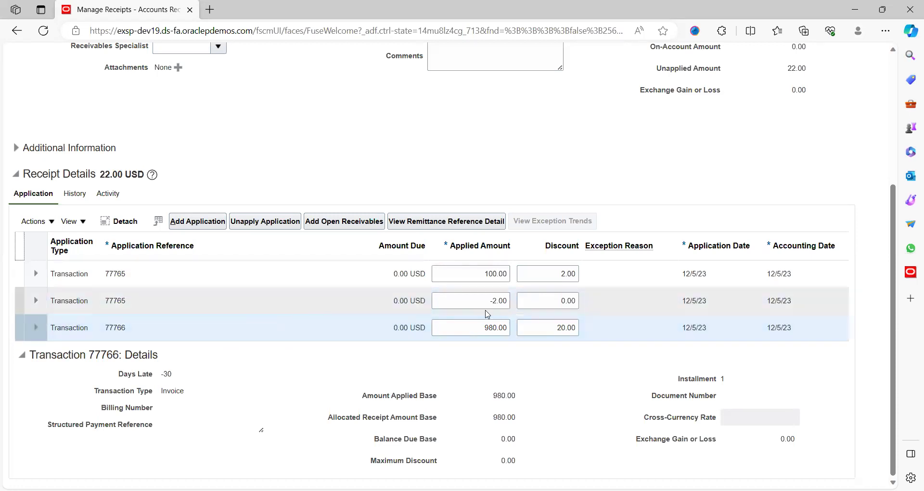
left_click(479, 222)
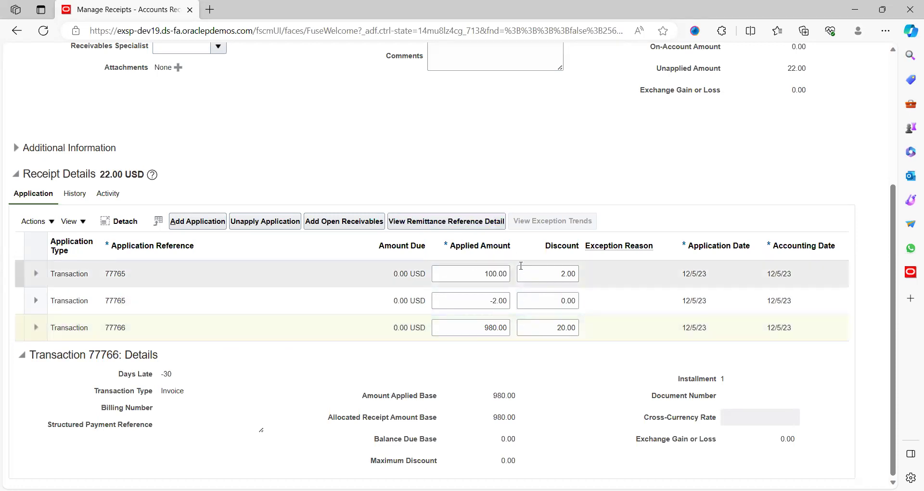
left_click(600, 310)
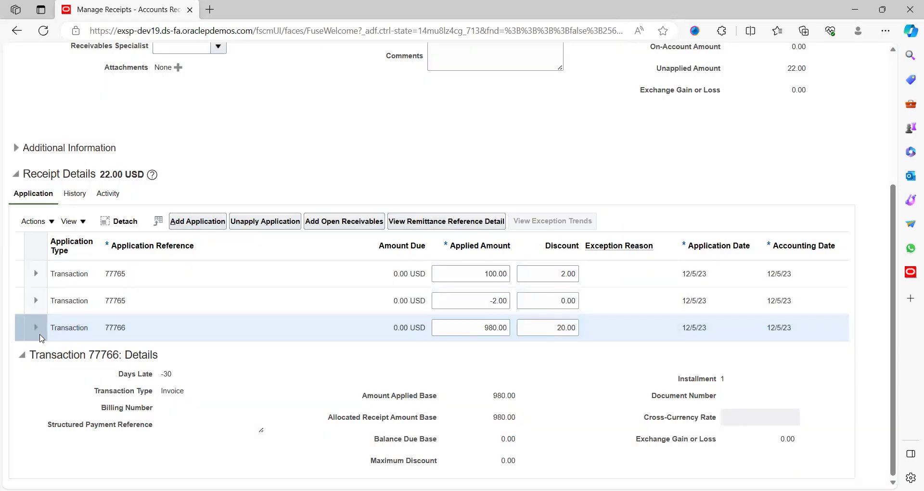
- Expand the third applied transaction, inspect its Regional Information options without choosing one, and collapse it
left_click(36, 332)
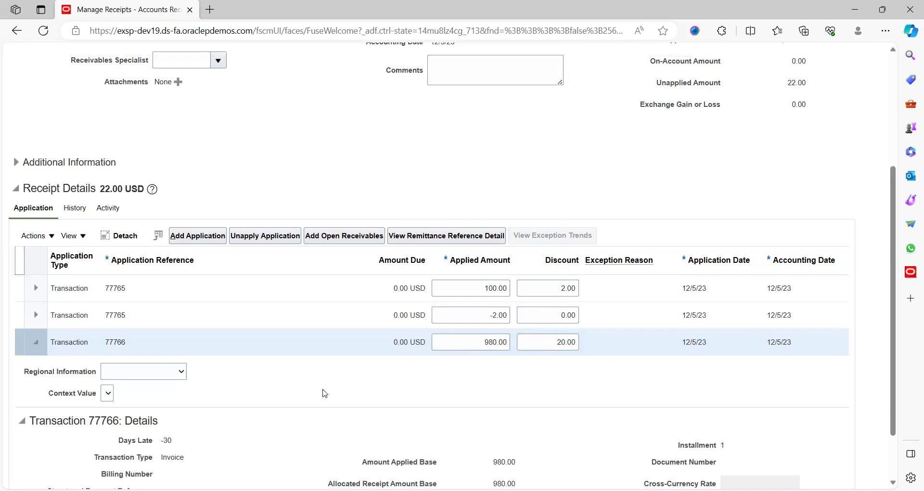
left_click(164, 377)
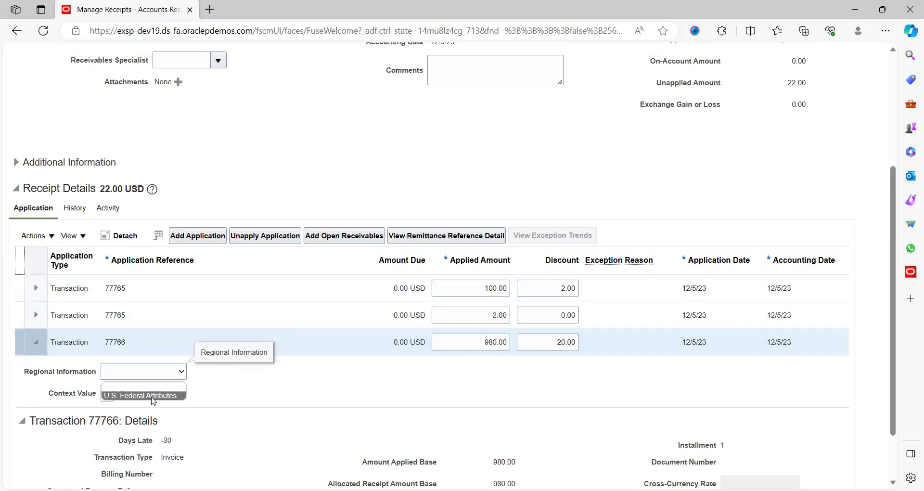
left_click(37, 346)
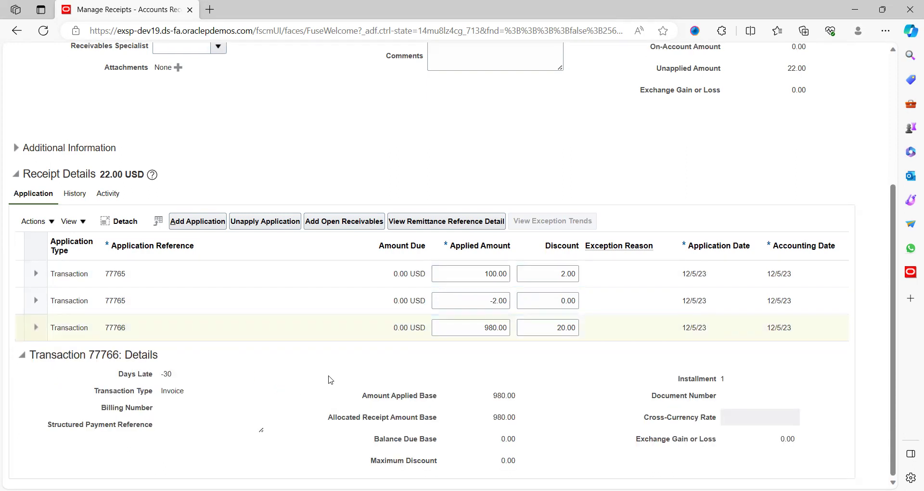
- Account the receipt in draft and acknowledge the confirmation
scroll(331, 380, "up", 5)
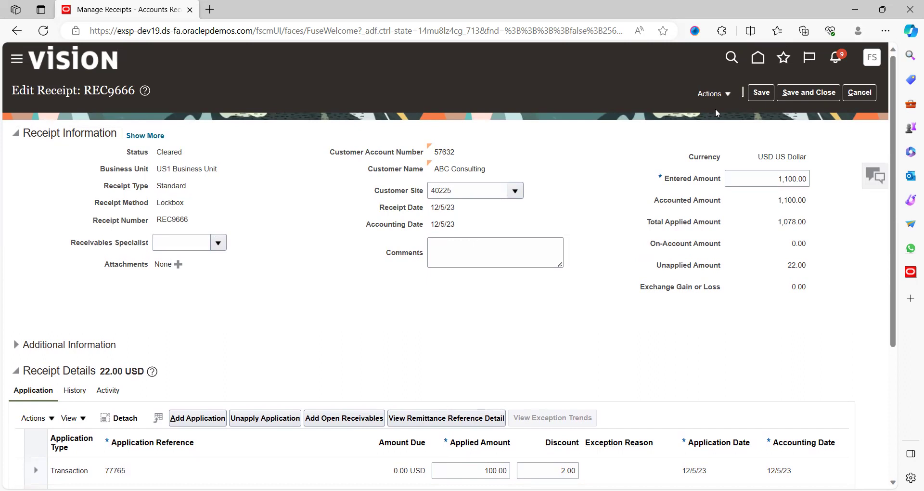
left_click(726, 97)
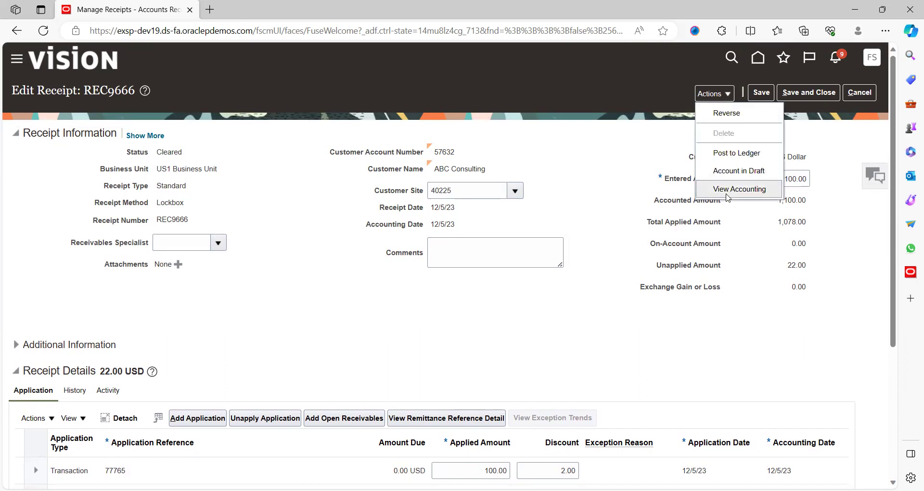
left_click(737, 173)
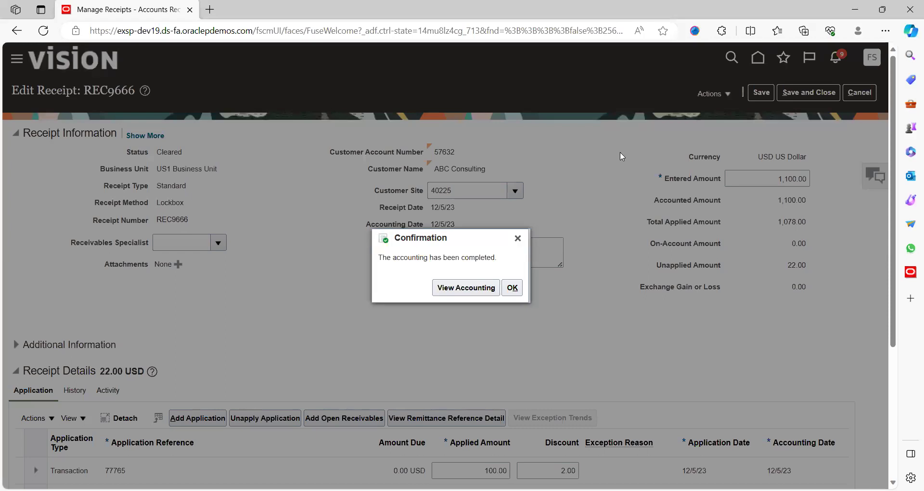
left_click(513, 287)
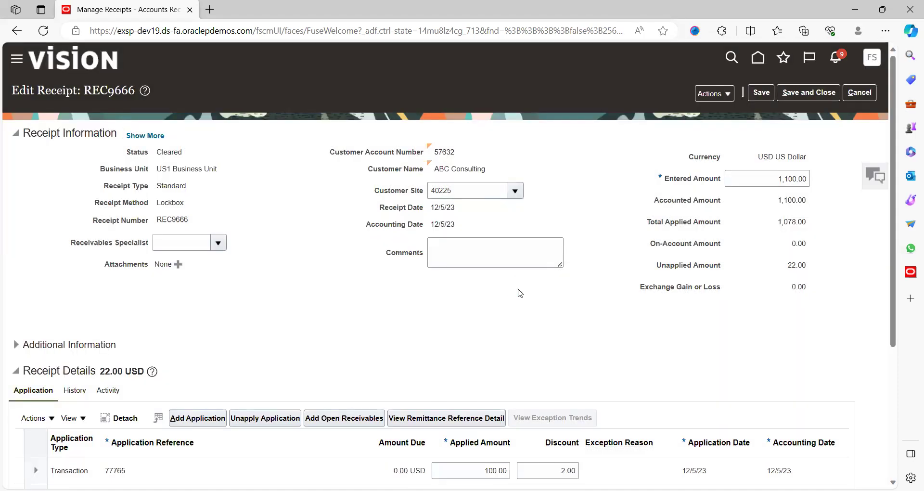
- View the receipt's draft accounting lines in the US Primary Ledger, expand the cash line, and close the accounting view
left_click(730, 99)
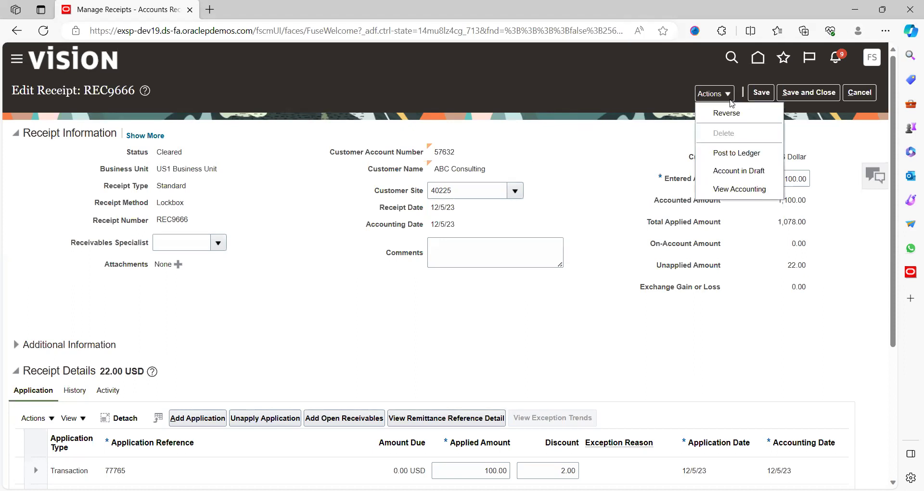
left_click(740, 189)
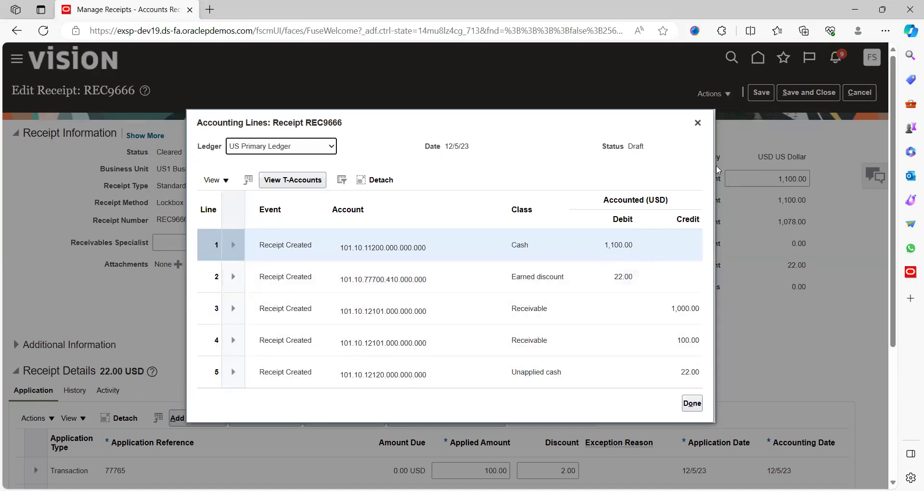
left_click(233, 248)
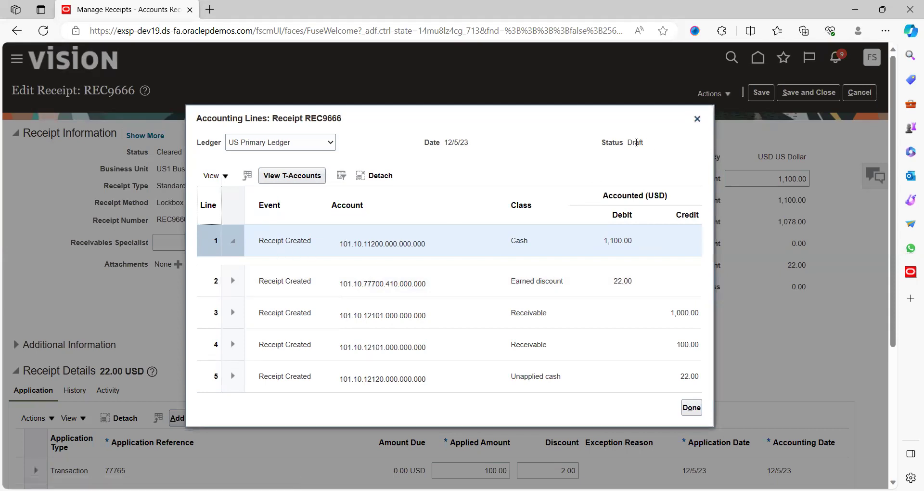
left_click(697, 118)
- Post the receipt to the ledger, review its accounting lines from the confirmation, and close them
left_click(728, 99)
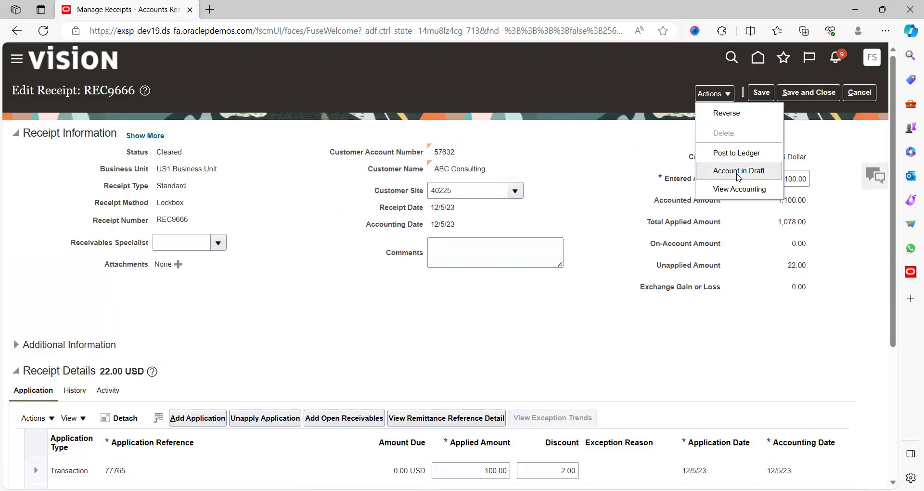
left_click(737, 158)
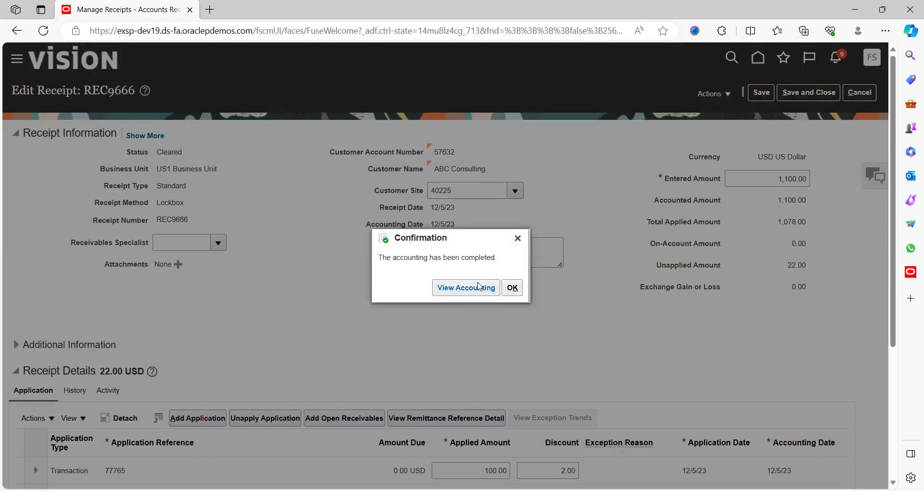
left_click(491, 289)
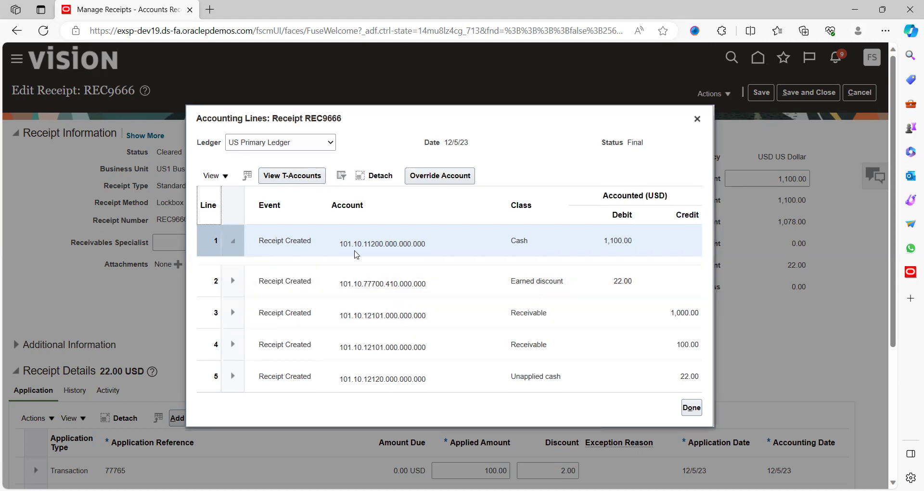
left_click(697, 118)
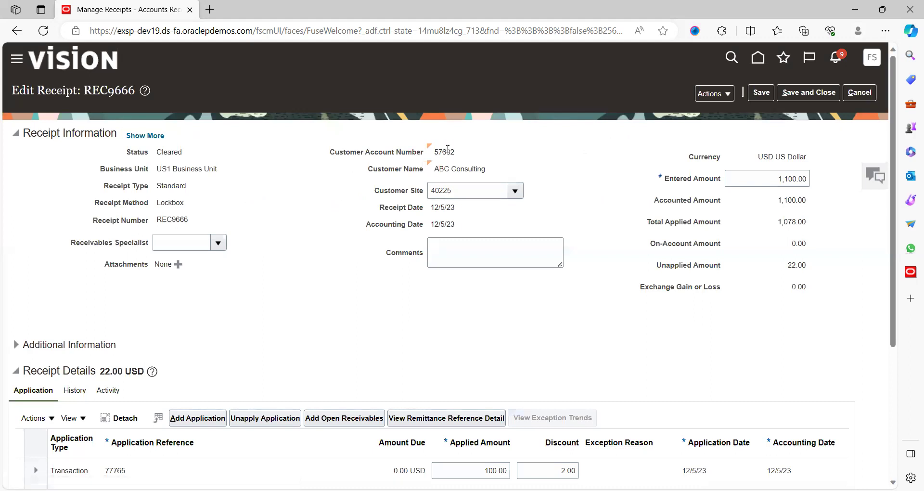
- Save and close the receipt, and reopen it from the Manage Receipts results
double_click(175, 220)
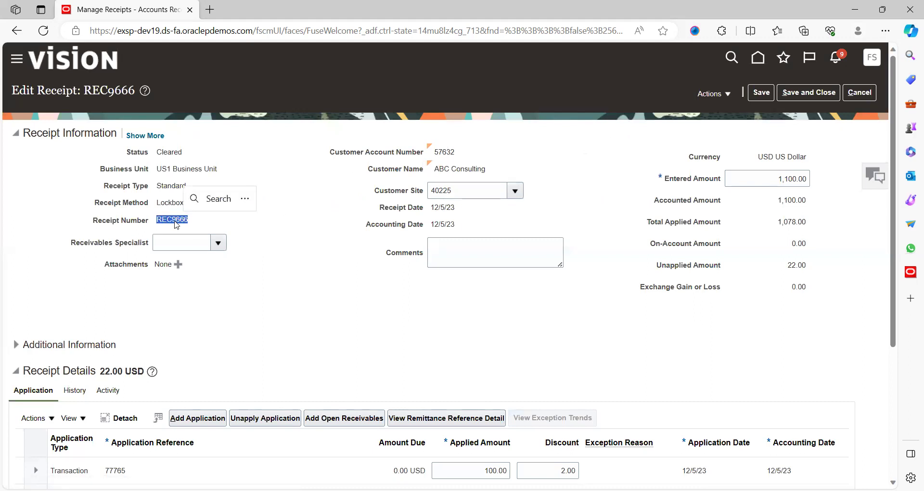
left_click(804, 95)
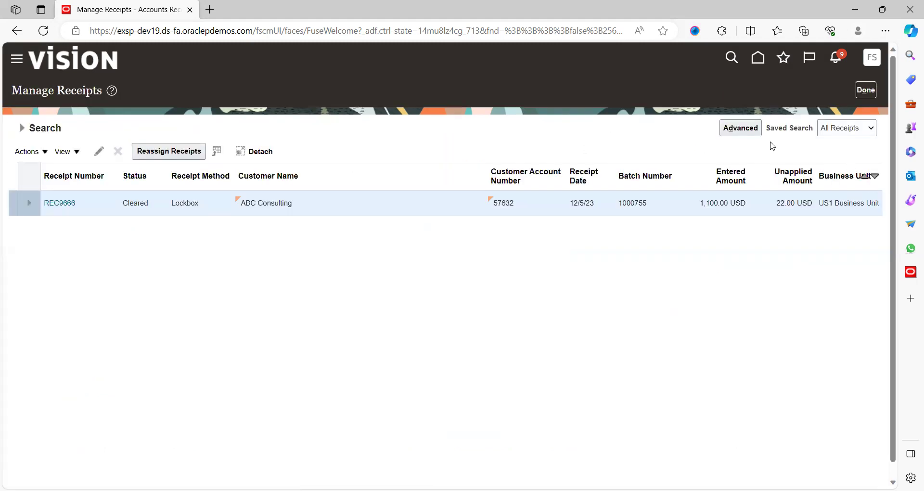
left_click(54, 204)
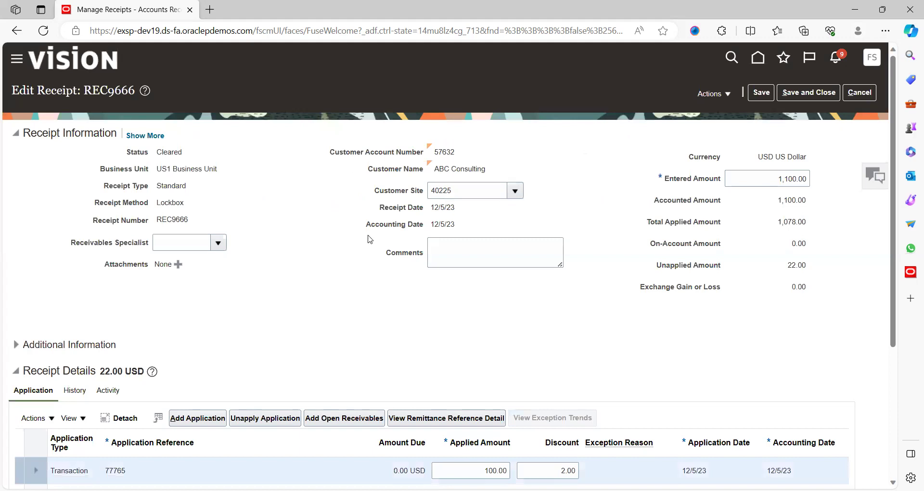
- View the receipt's accounting lines in the US Primary Ledger and check the line descriptions of the earned discount and cash lines
left_click(721, 95)
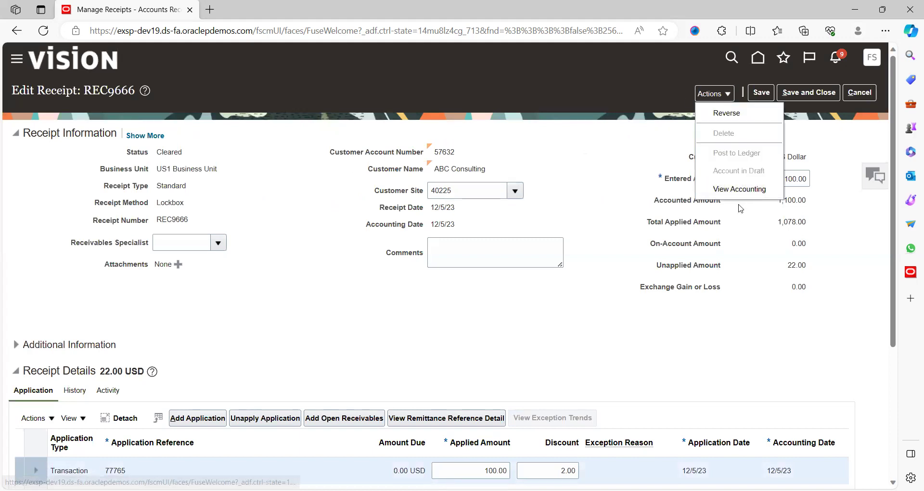
left_click(757, 189)
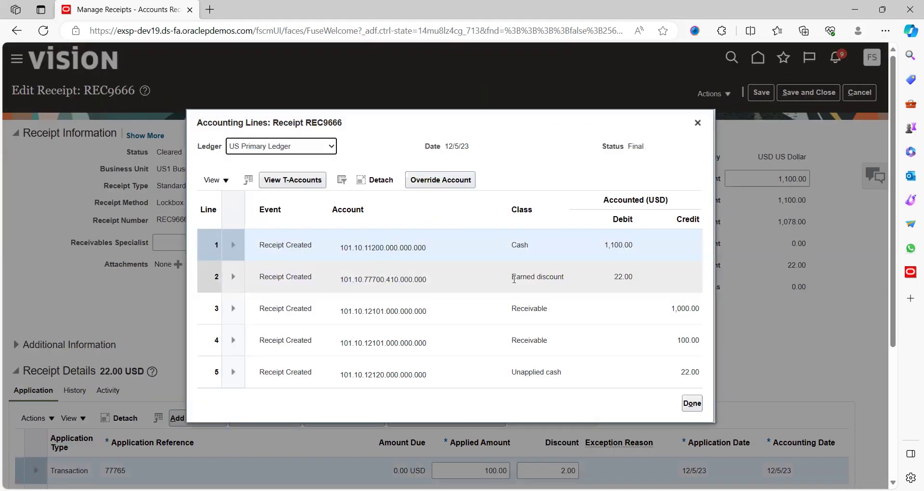
left_click(233, 278)
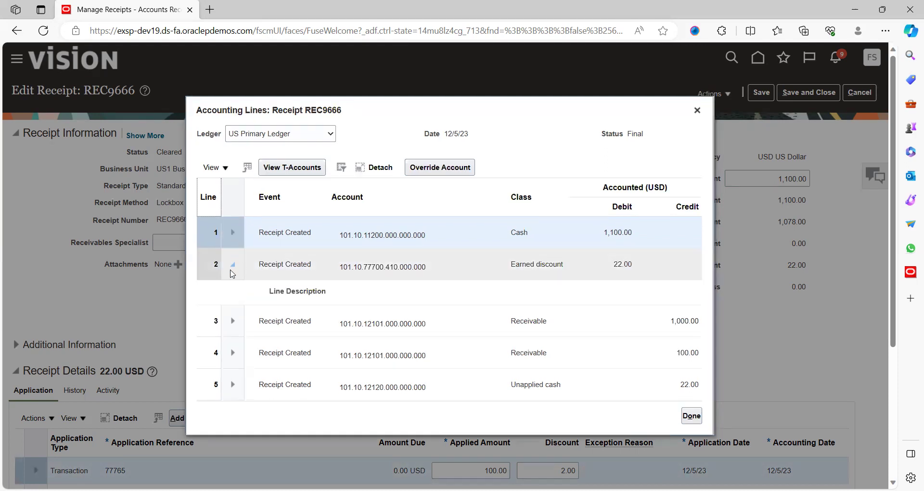
left_click(233, 266)
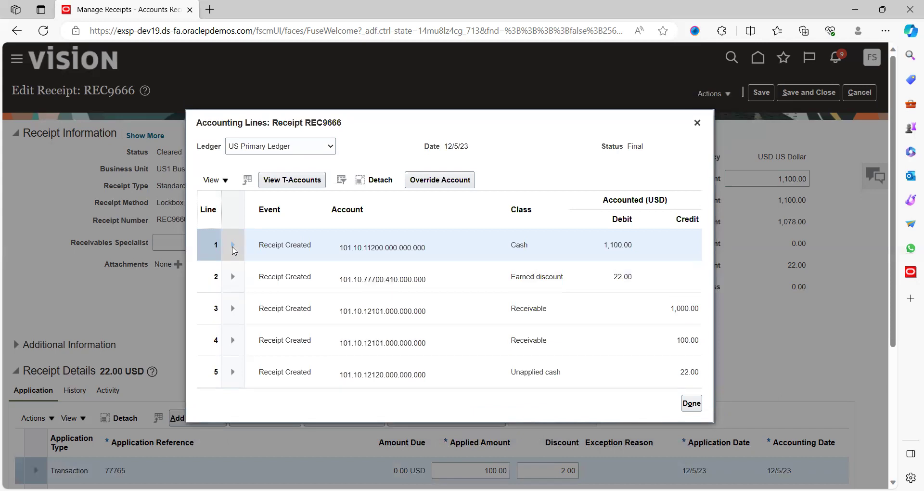
left_click(233, 246)
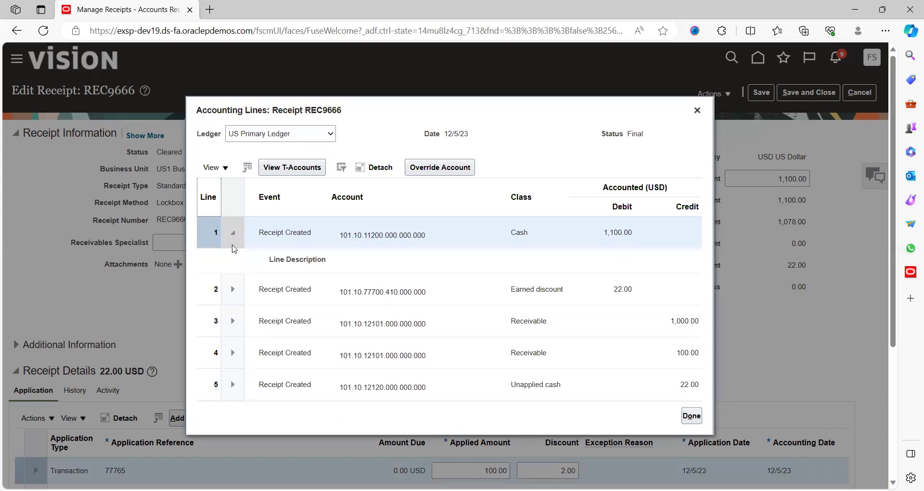
left_click(233, 236)
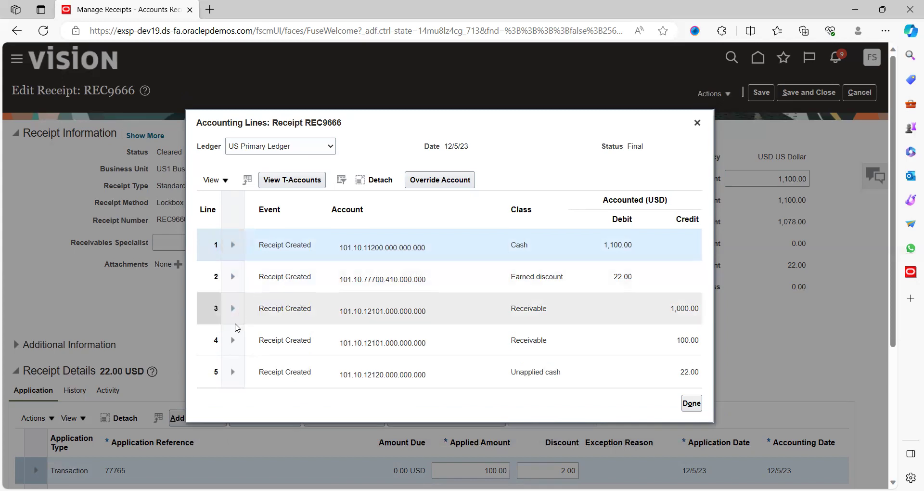
- Check the line descriptions of the 100.00 receivable line and the cash line, and close the accounting lines
left_click(233, 342)
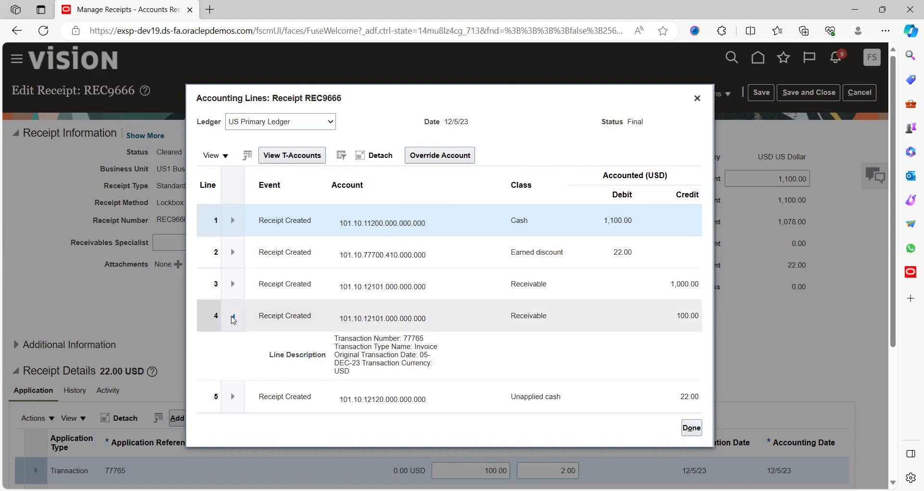
left_click(233, 222)
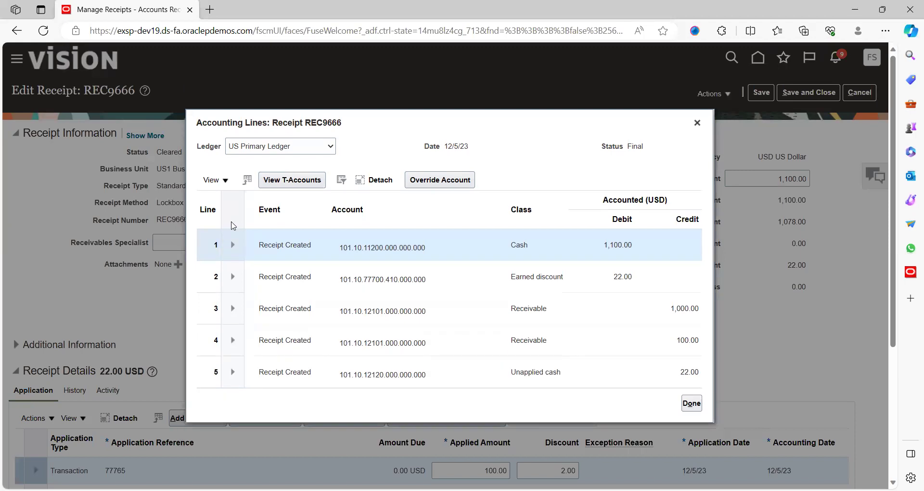
left_click(233, 245)
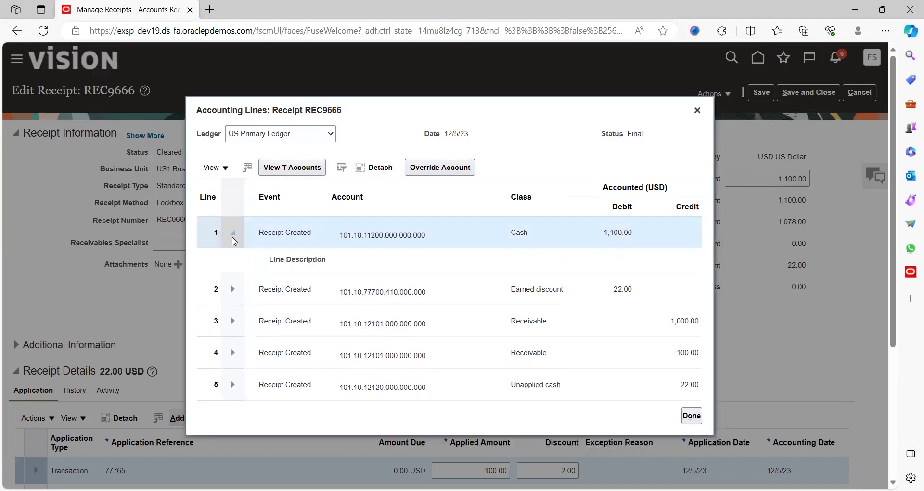
left_click(232, 236)
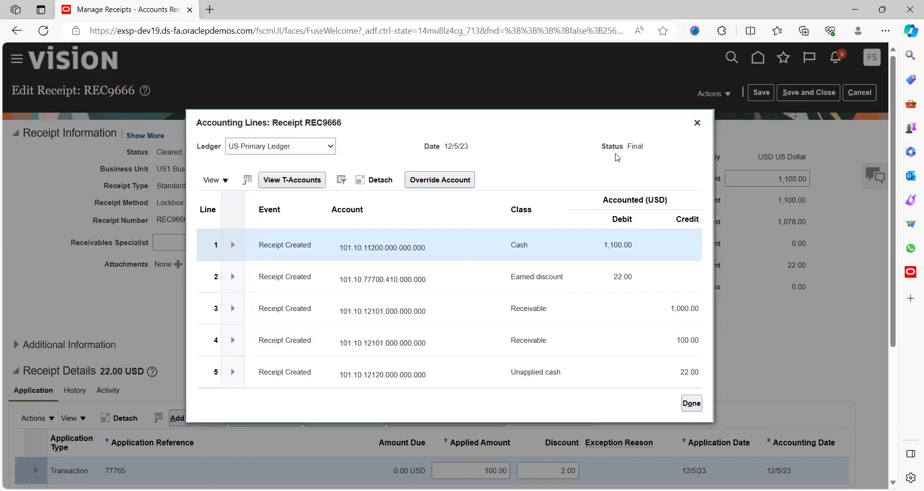
left_click(697, 124)
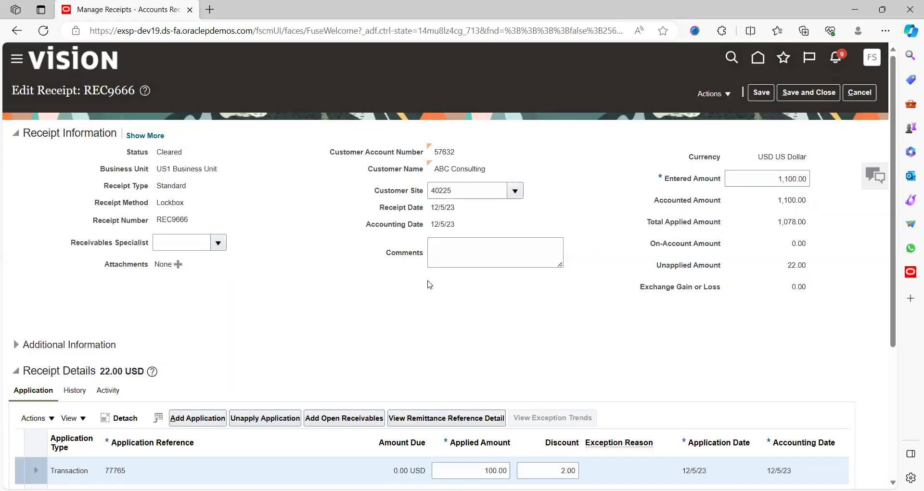
- Review the receipt's applications, activity and status change history in the receipt details, and return to the applications
scroll(429, 284, "down", 4)
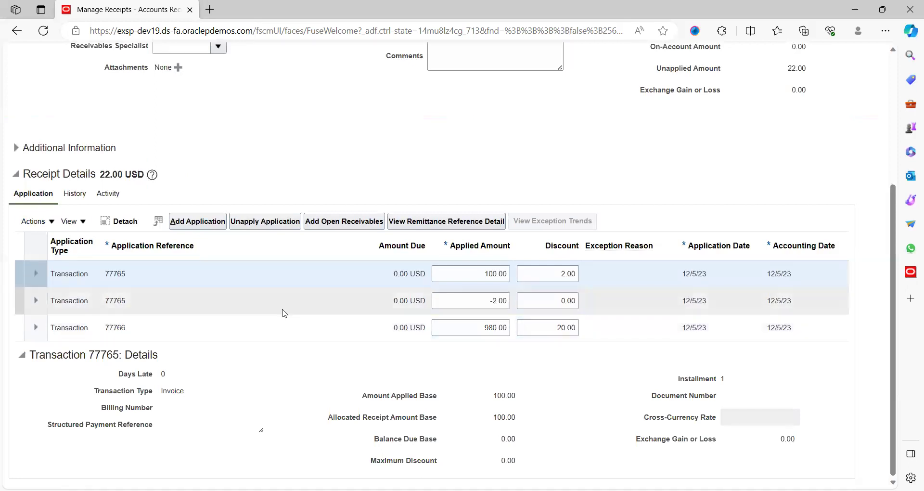
left_click(108, 194)
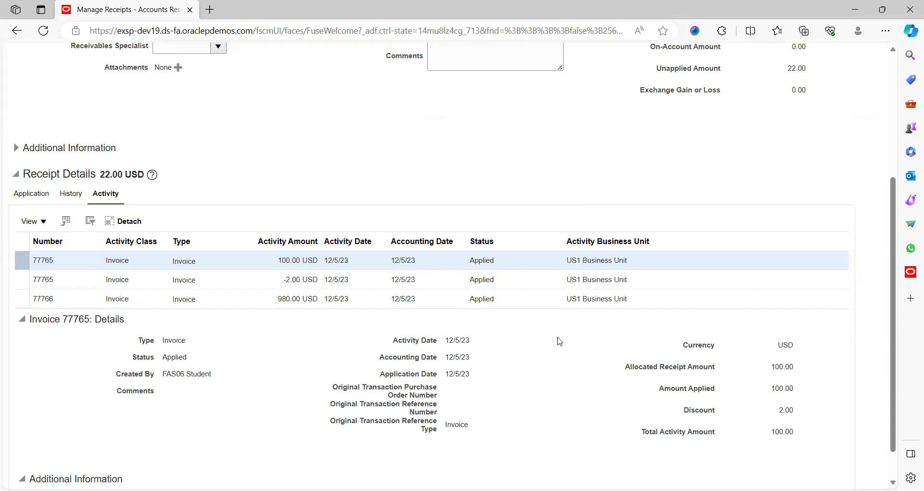
scroll(559, 341, "down", 1)
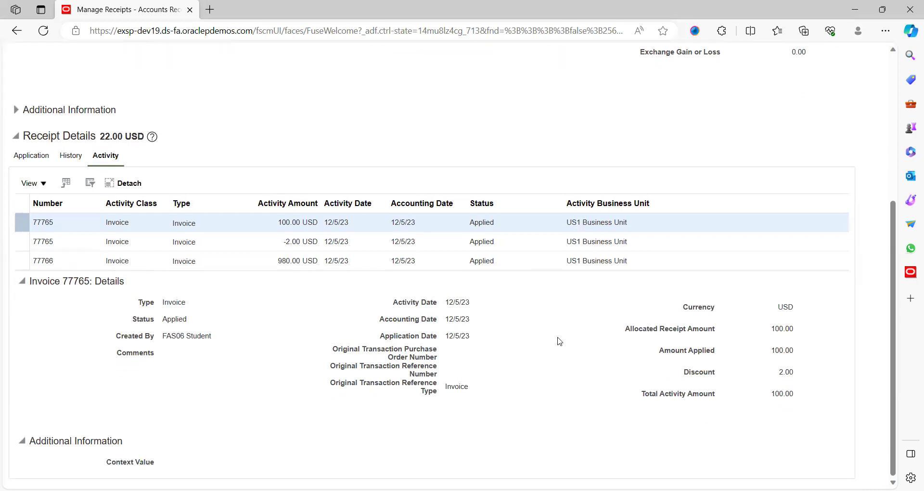
scroll(520, 333, "up", 4)
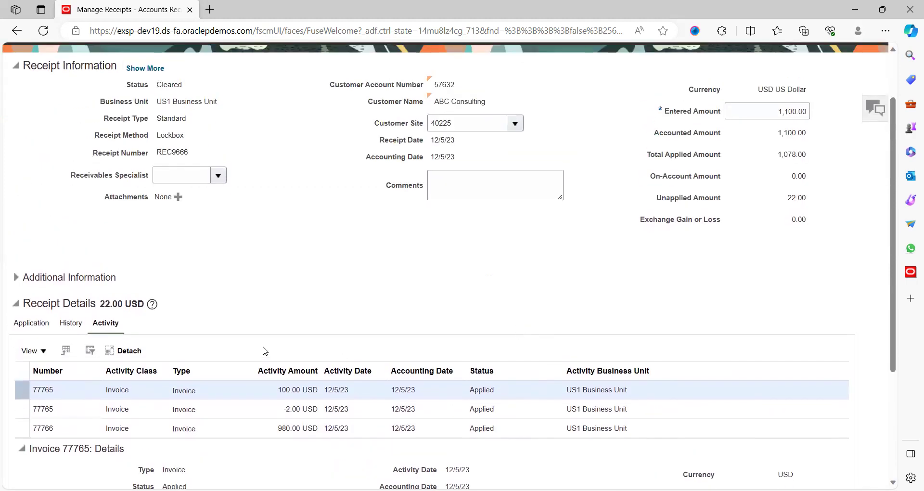
left_click(73, 328)
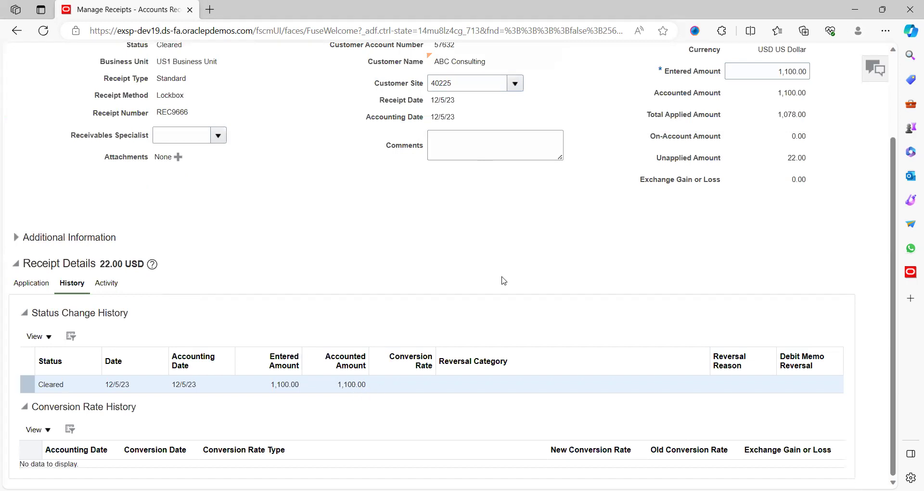
left_click(31, 284)
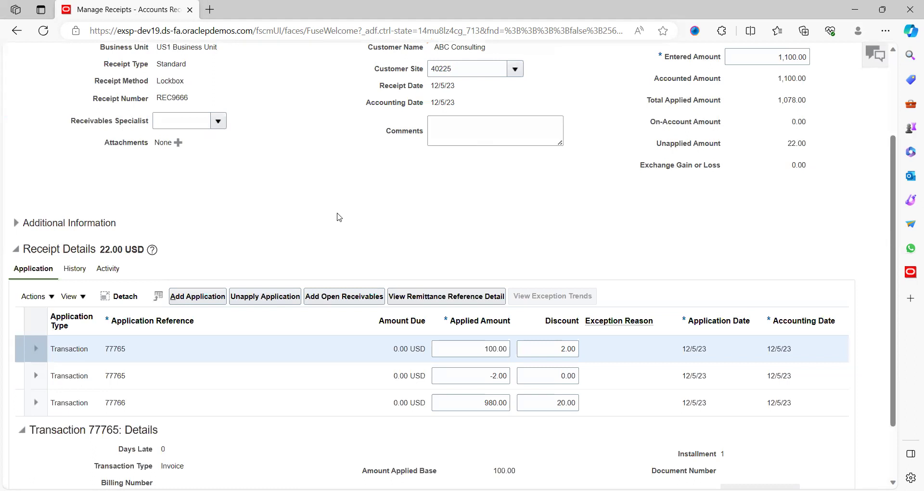
- Open the transaction search for adding open receivables to the receipt, and close it without adding any
scroll(337, 217, "down", 3)
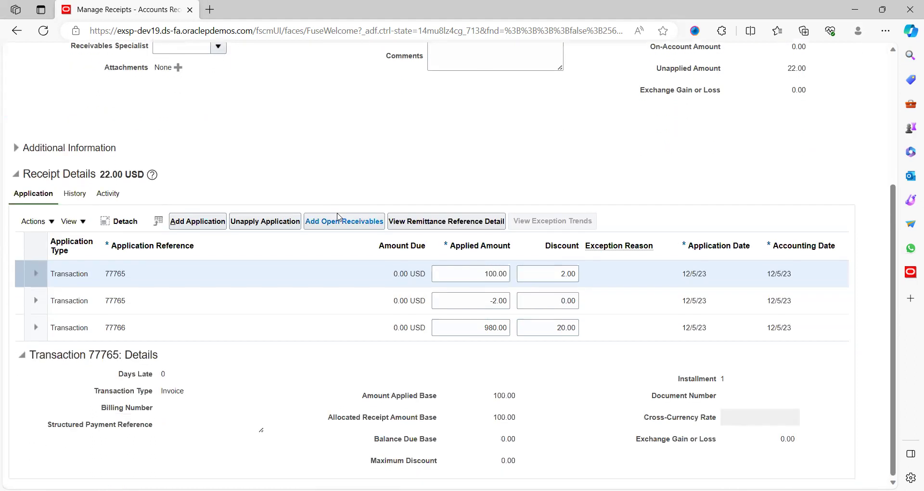
scroll(338, 217, "up", 8)
scroll(337, 217, "down", 1)
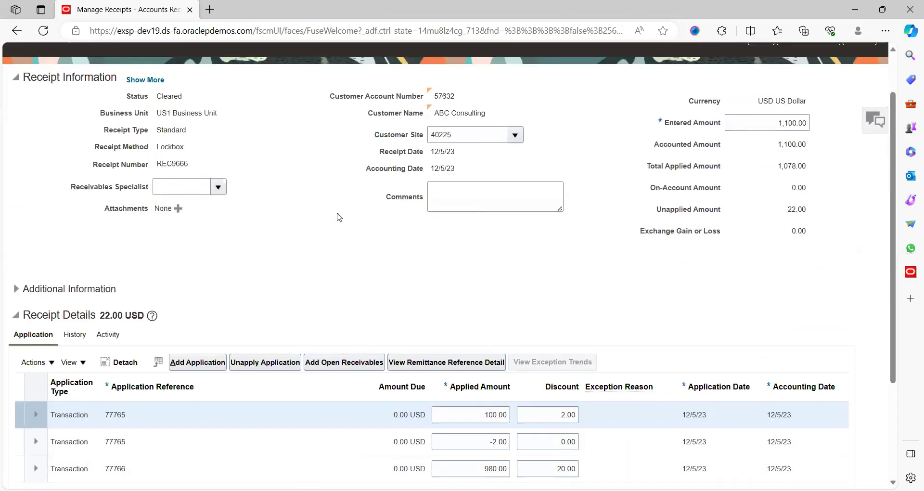
scroll(337, 216, "up", 1)
scroll(338, 216, "down", 2)
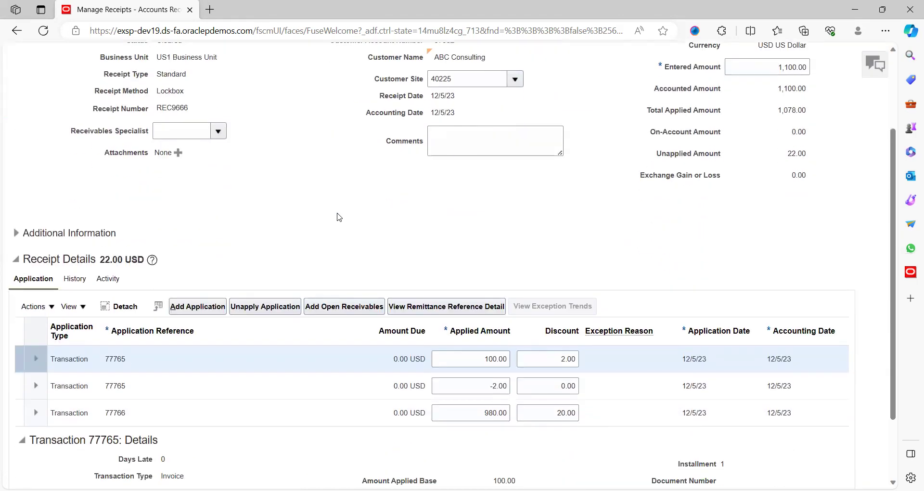
scroll(337, 216, "down", 2)
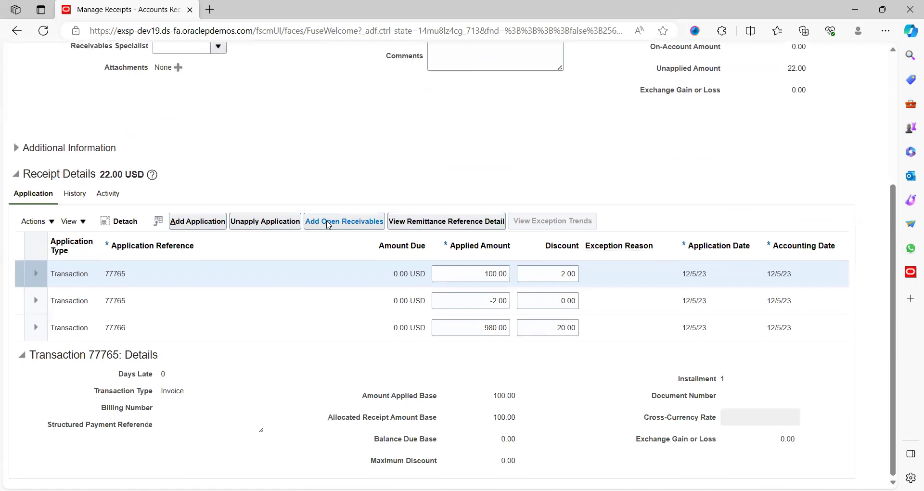
left_click(335, 223)
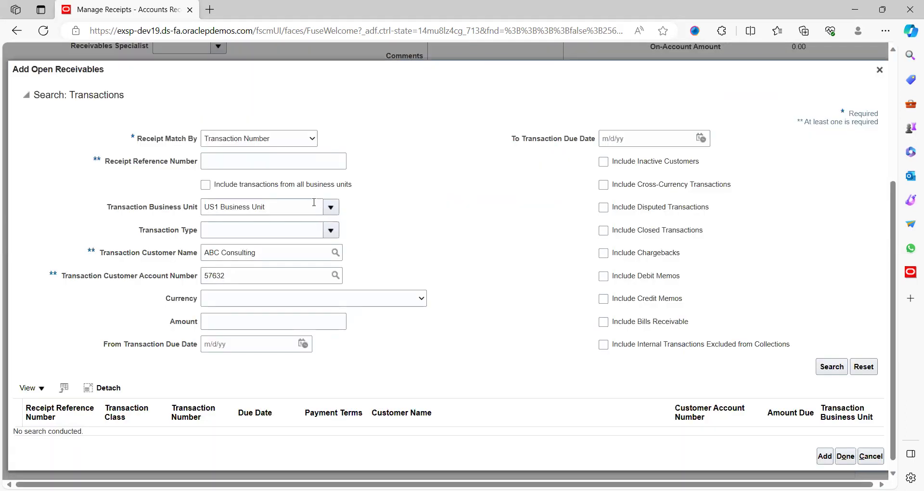
left_click(232, 162)
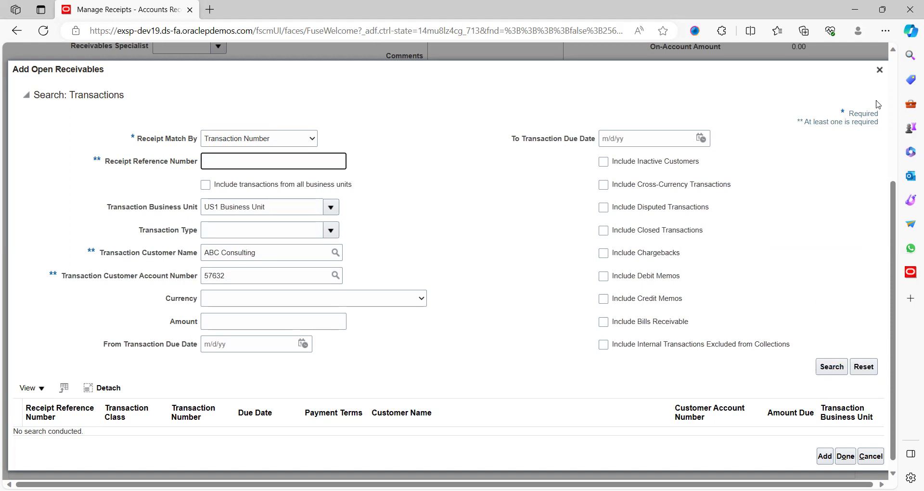
left_click(882, 73)
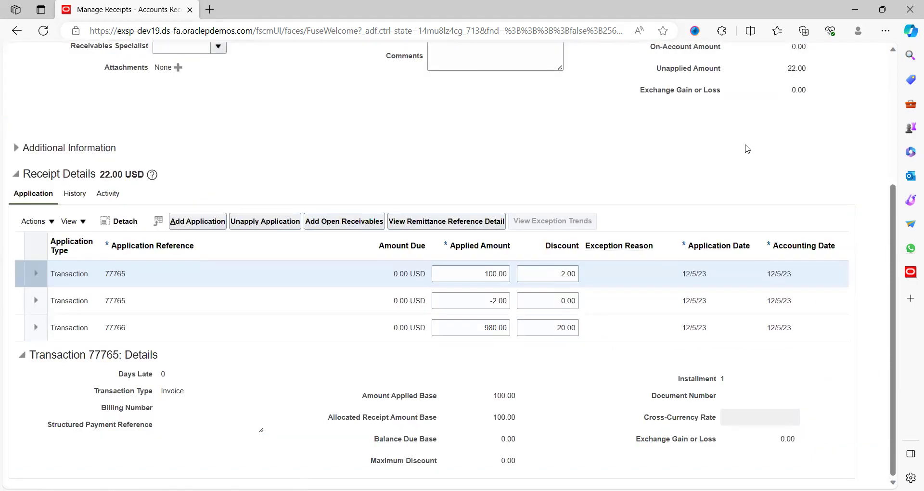
- Save and close the receipt, and leave Manage Receipts for the Accounts Receivable overview
scroll(748, 149, "up", 4)
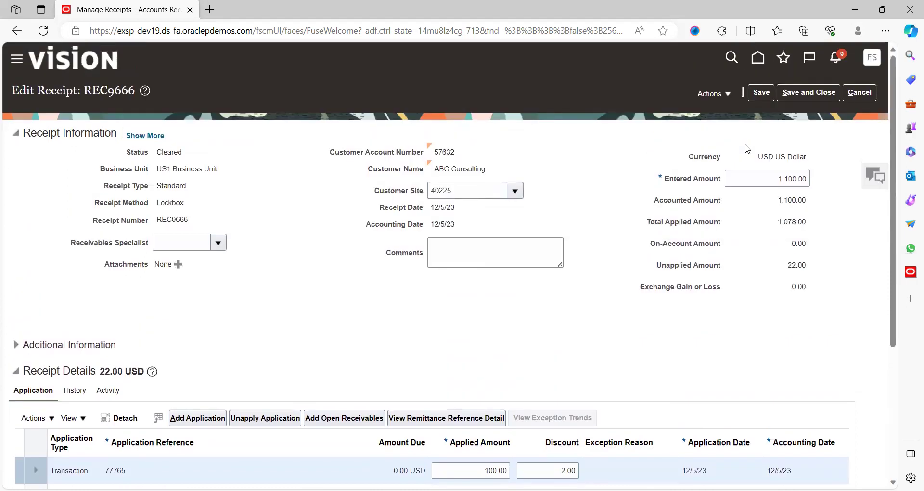
left_click(810, 94)
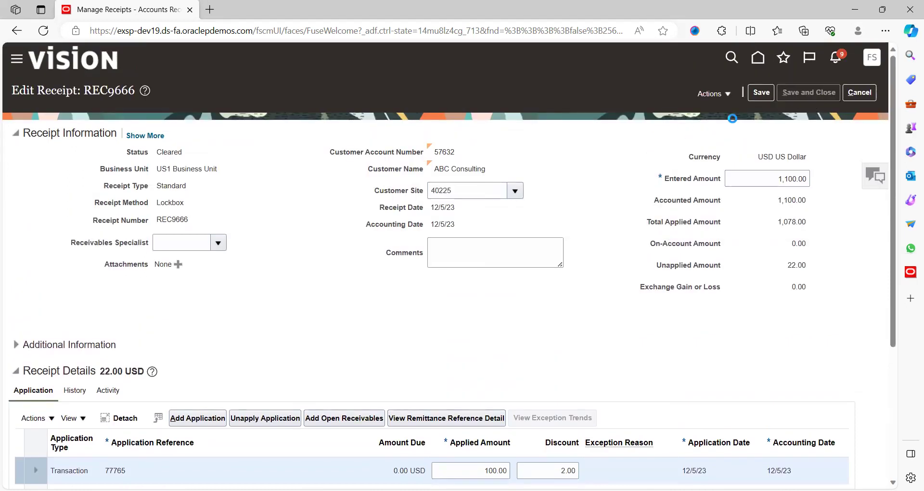
left_click(862, 92)
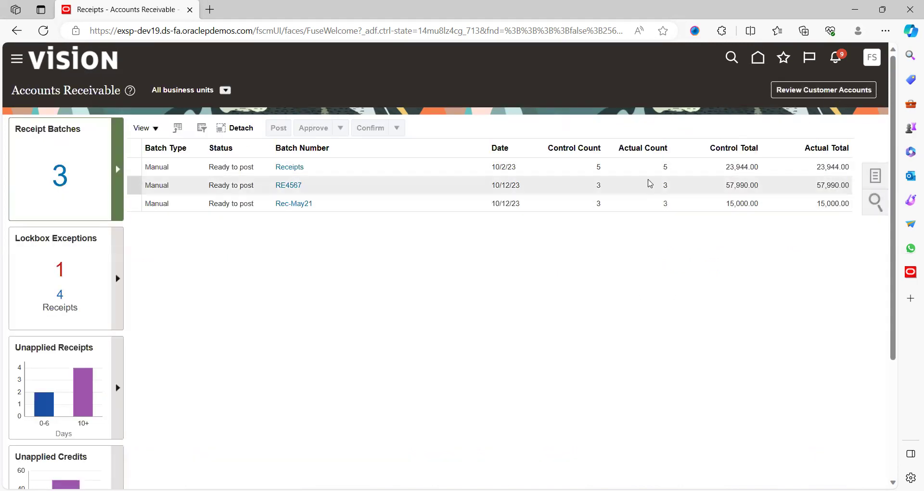